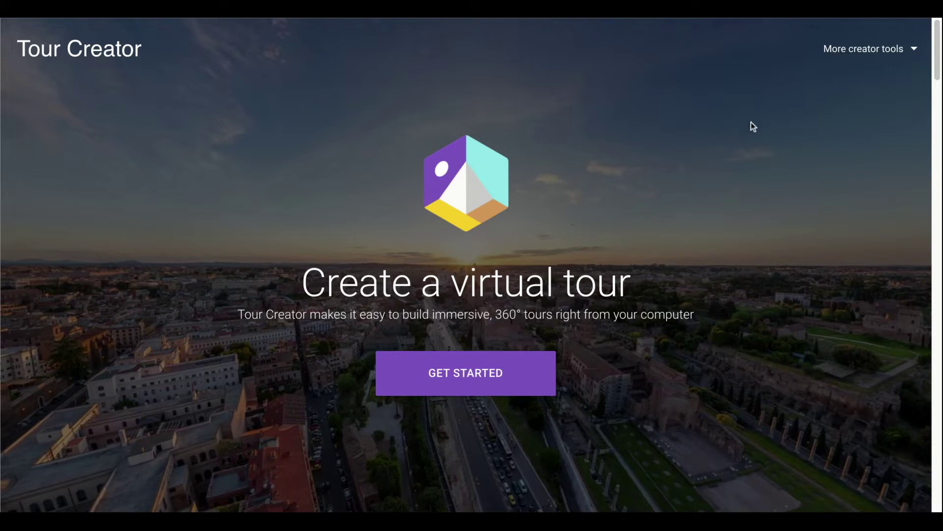
Step: Enter the tour gallery and scroll past the drafts Exothermic Reaction, Ancient Ruins and Iroquois Longhouse
click(480, 378)
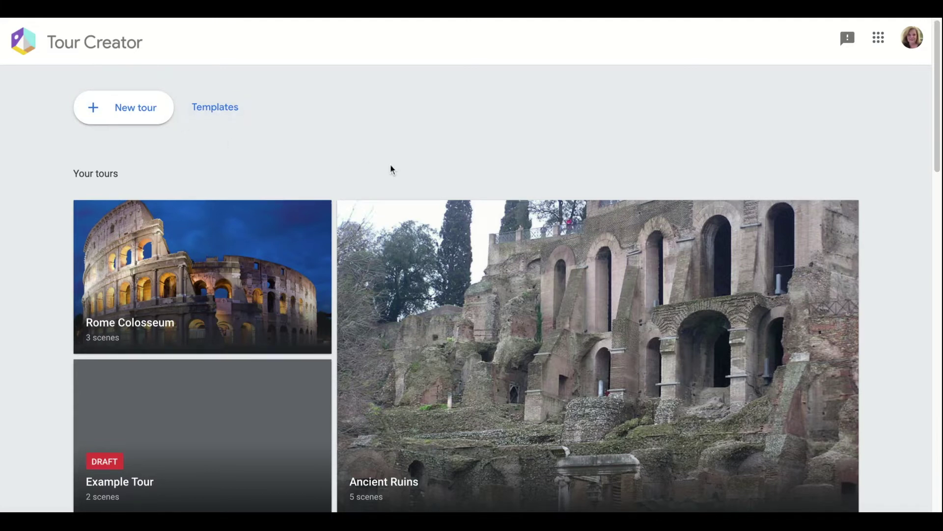
scroll(390, 168, down, 7)
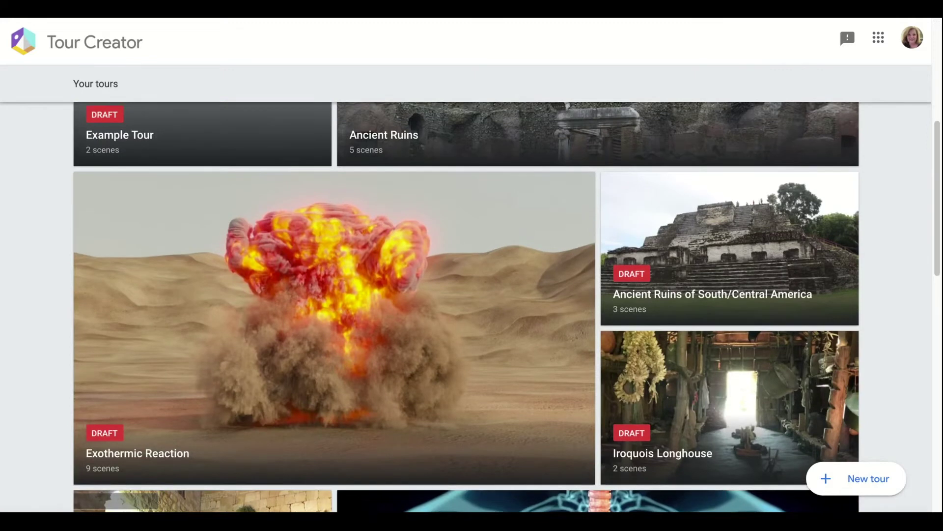
scroll(390, 169, up, 7)
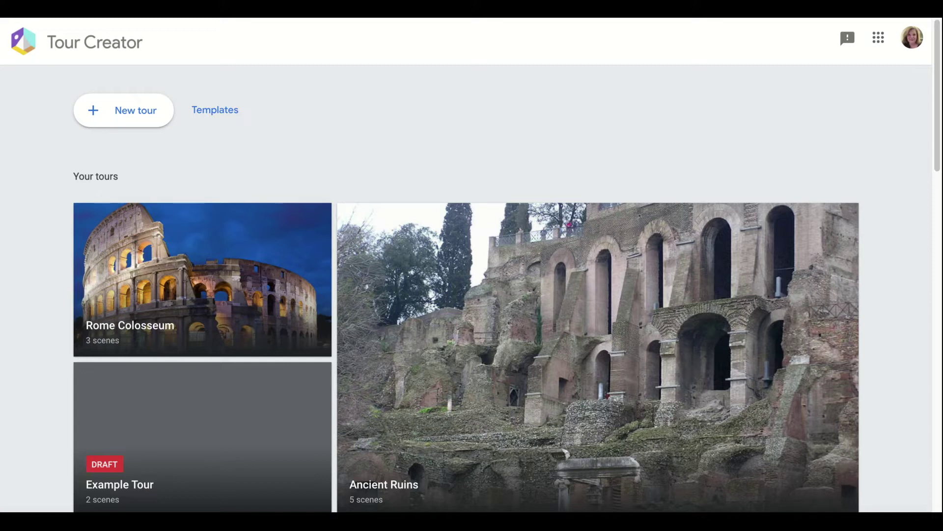
Step: Create a new tour titled 'Yellowstone National Park'
click(142, 116)
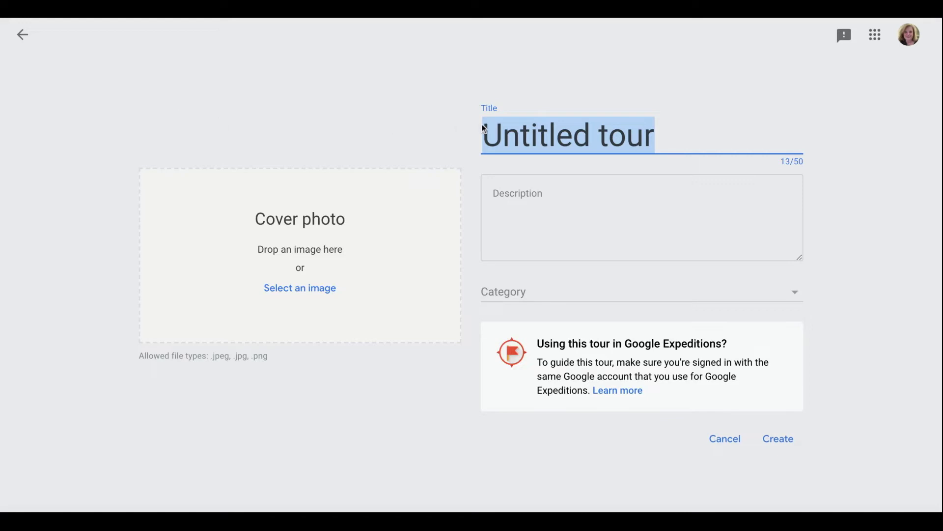
text(Yell)
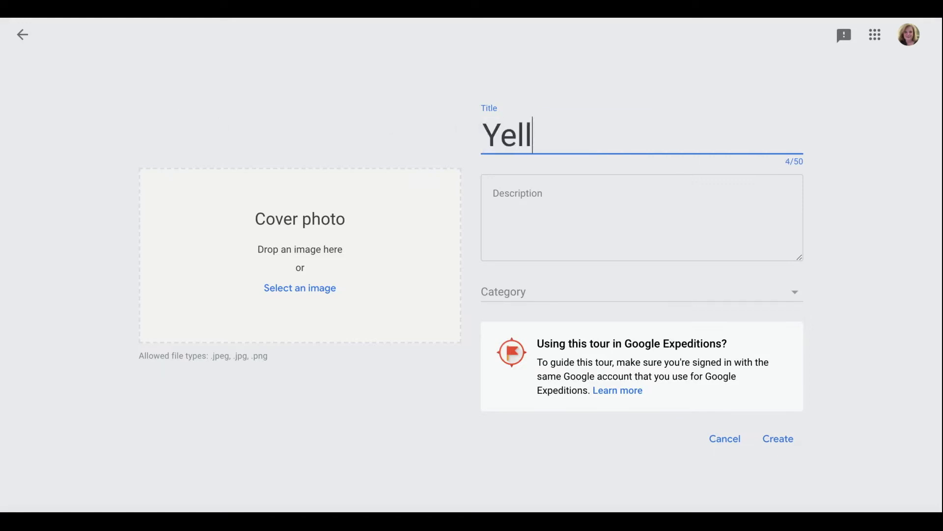
text(owstone )
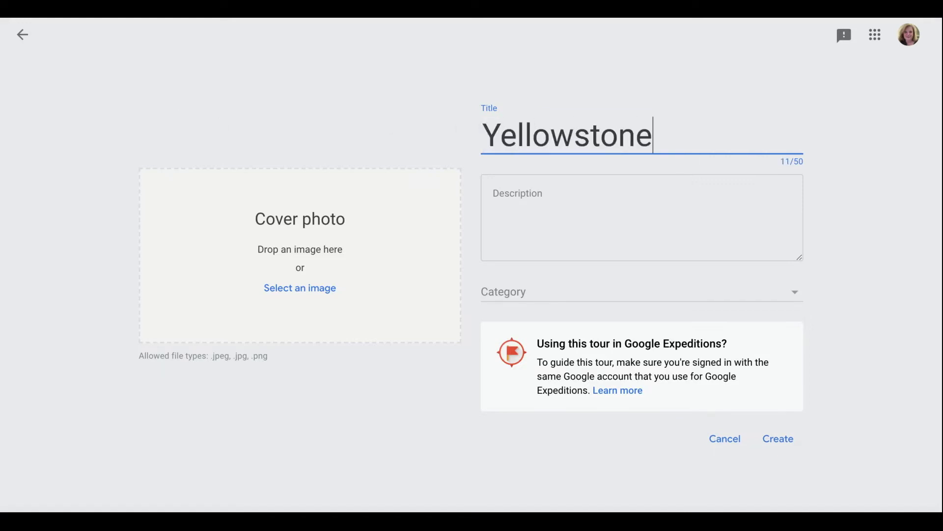
text(National park)
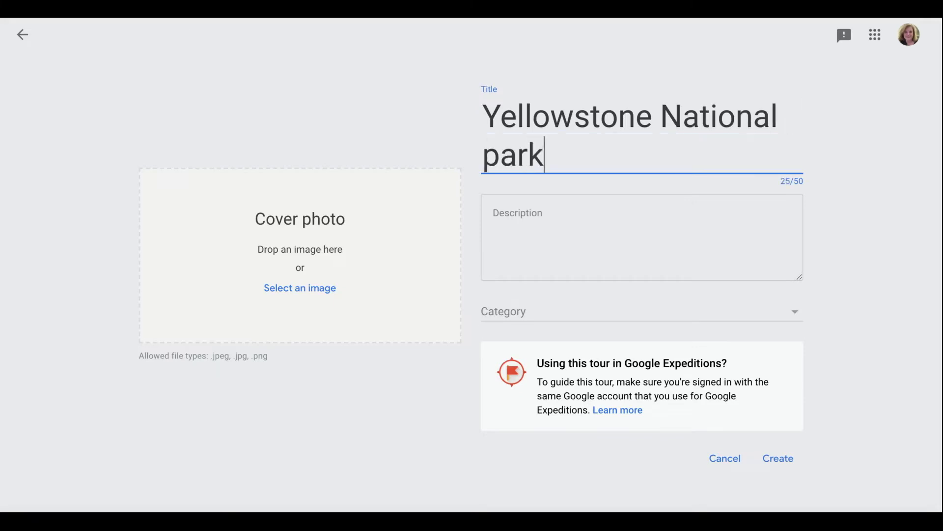
key(BackSpace)
key(BackSpace)
key(BackSpace)
key(BackSpace)
text(Park)
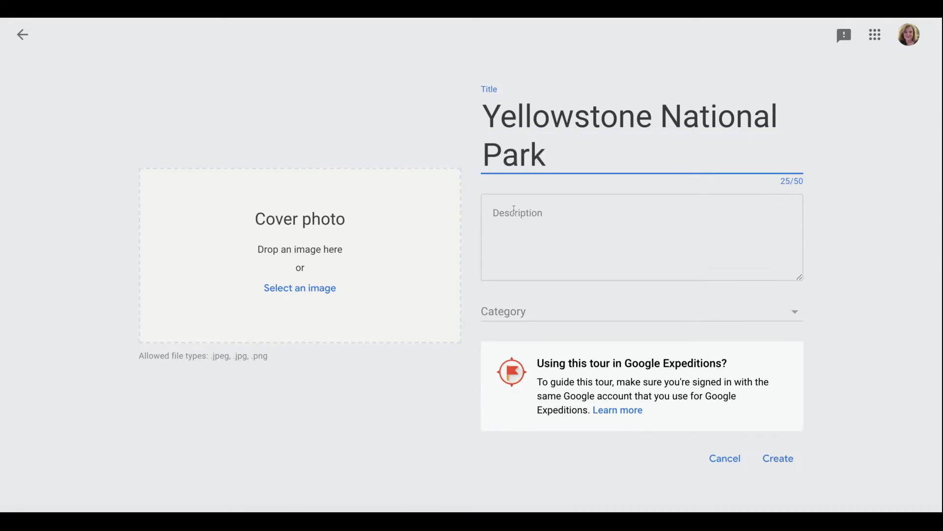
Step: Describe the tour as 'A few major attraction in Yellowstone National Park'
click(513, 210)
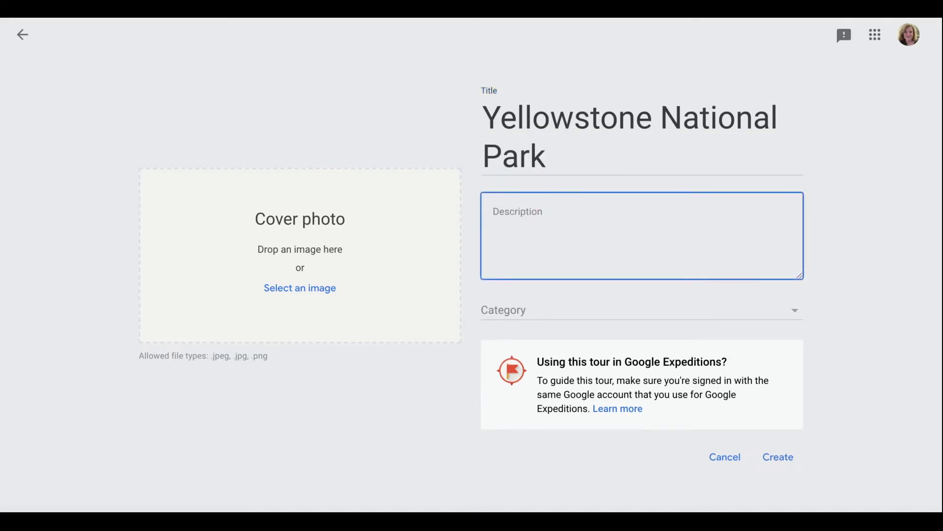
text(A few man)
key(BackSpace)
text(jor attraction in )
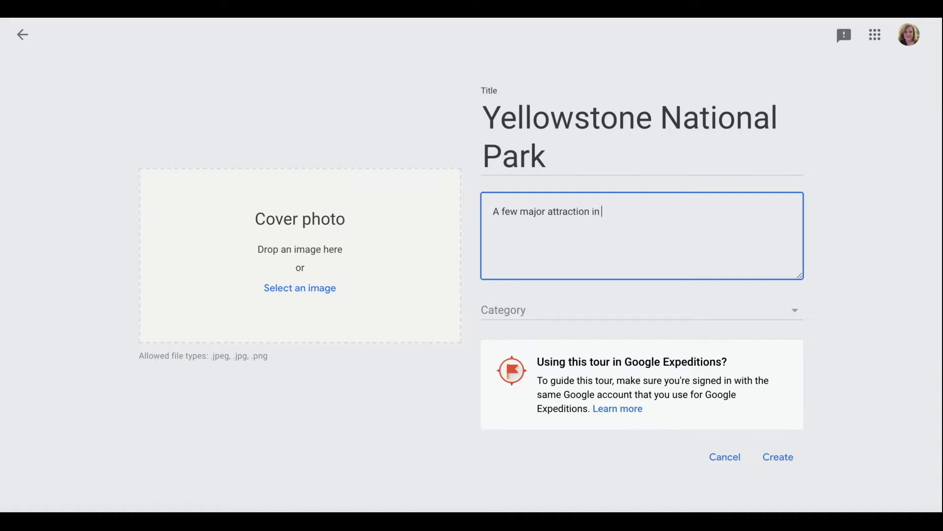
text(Yellosto)
key(BackSpace)
key(BackSpace)
key(BackSpace)
text(wstone National )
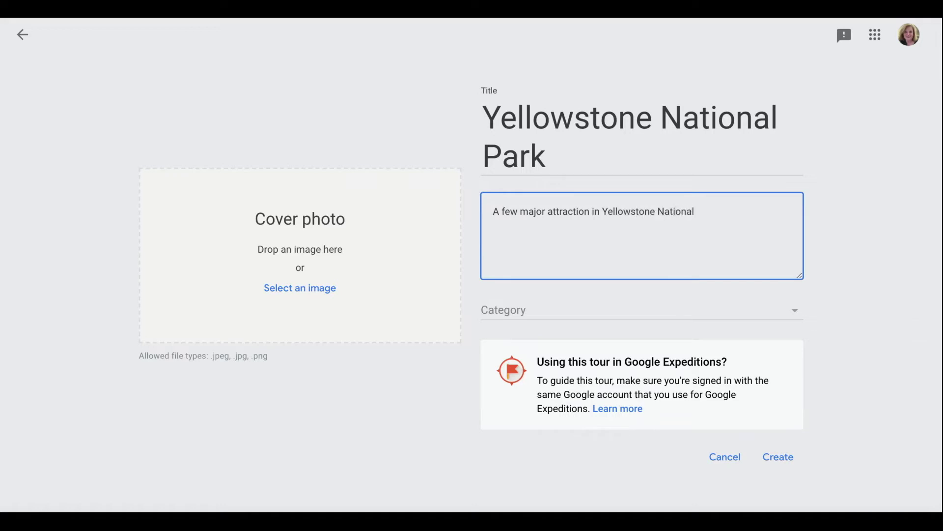
text(Park)
Step: Choose Nature from the tour's category list
click(527, 301)
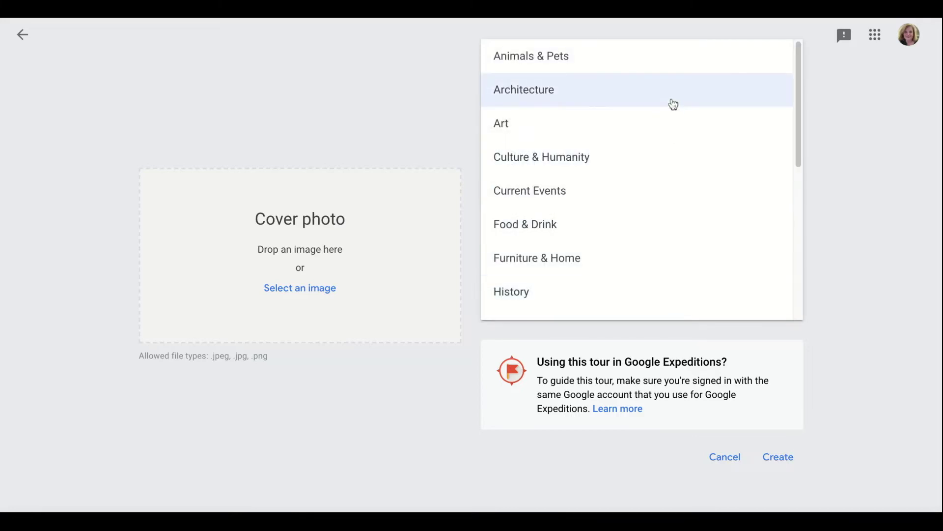
scroll(797, 71, down, 3)
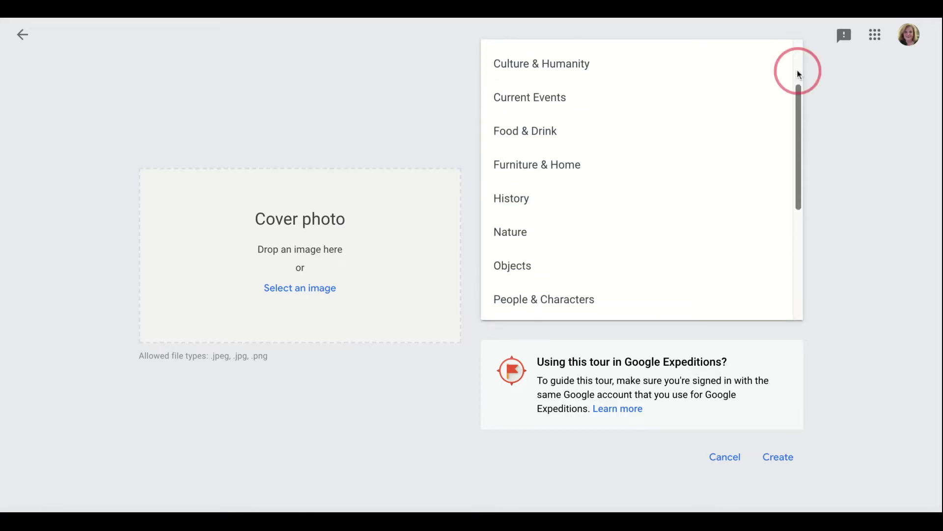
scroll(797, 73, down, 1)
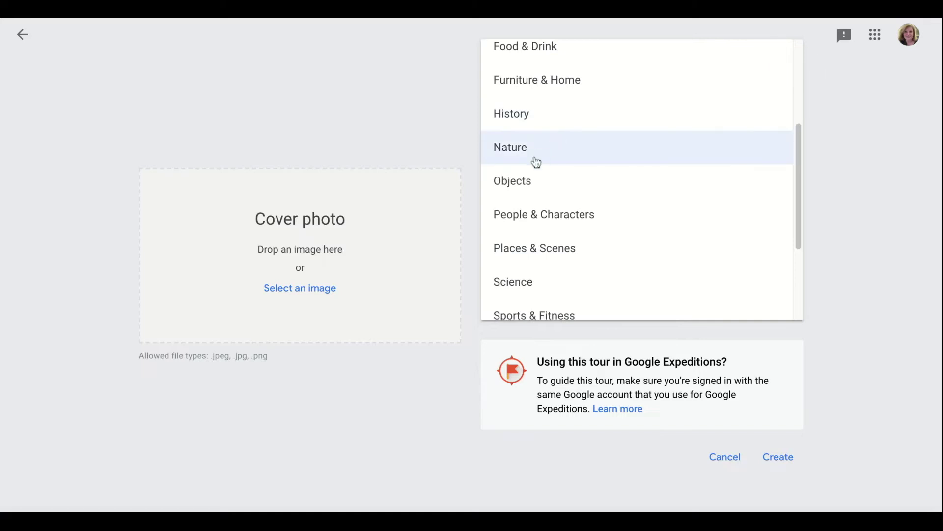
click(536, 155)
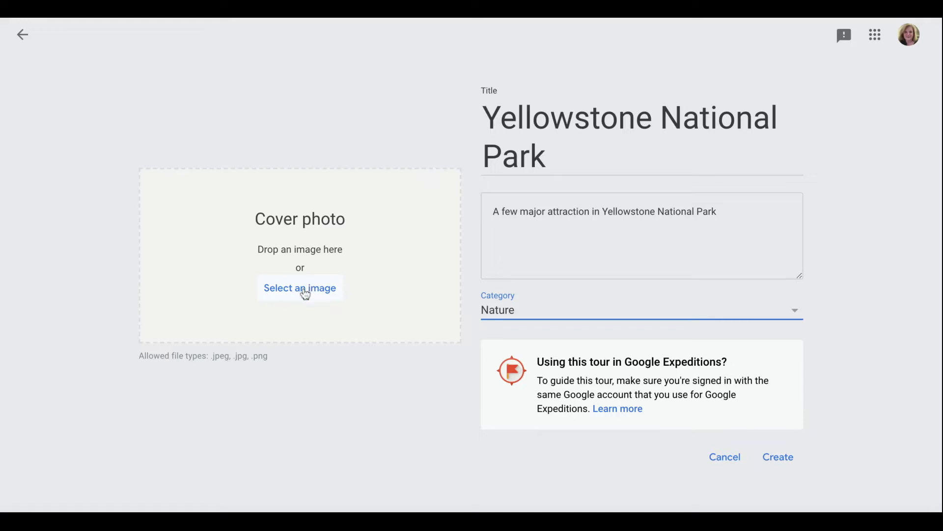
Step: Upload an autumn mountain cover photo, skip adding a scene, and reopen the Yellowstone tour
click(303, 293)
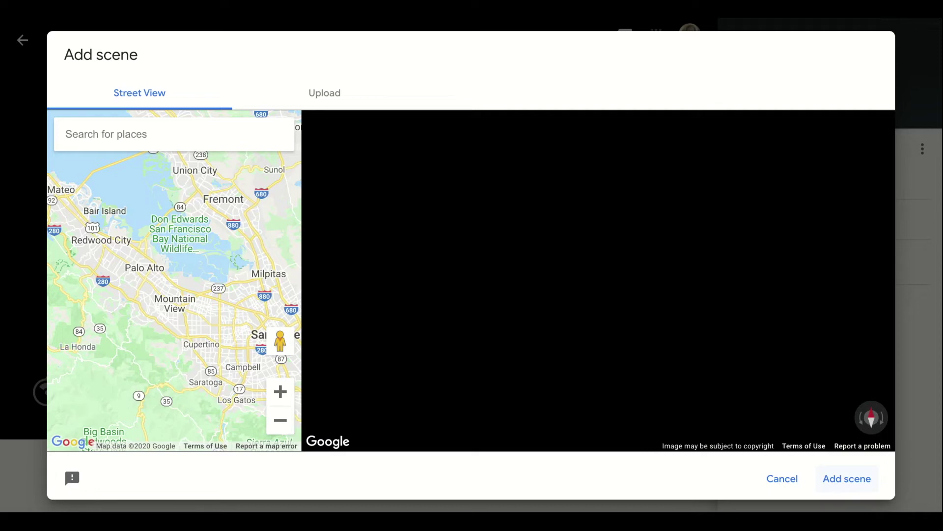
click(847, 479)
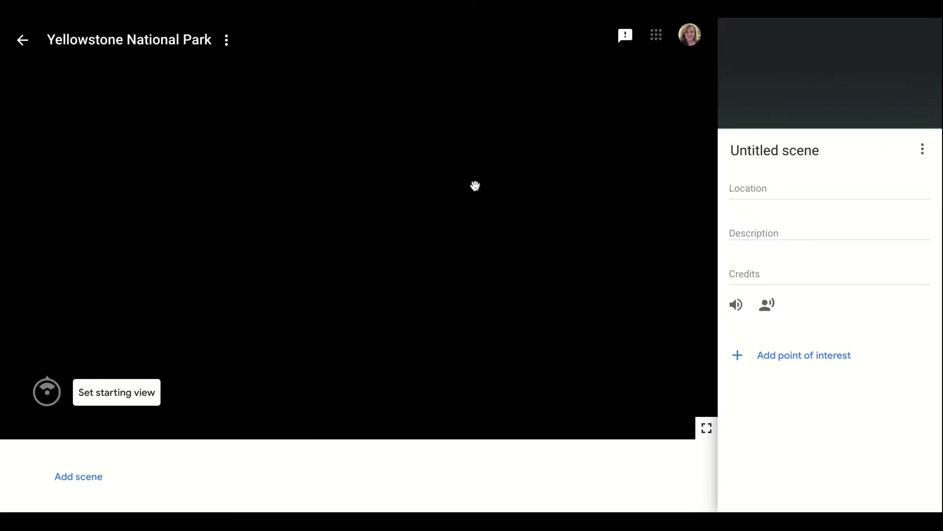
click(22, 42)
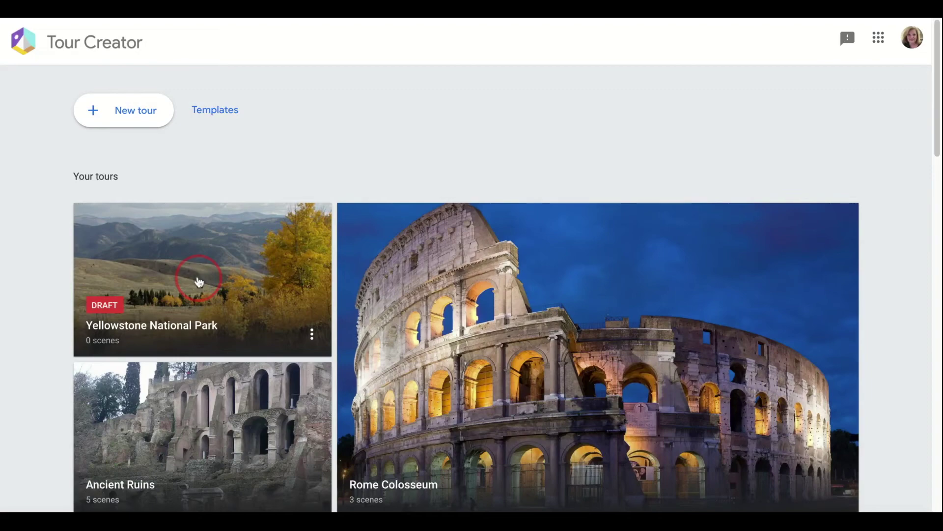
click(199, 281)
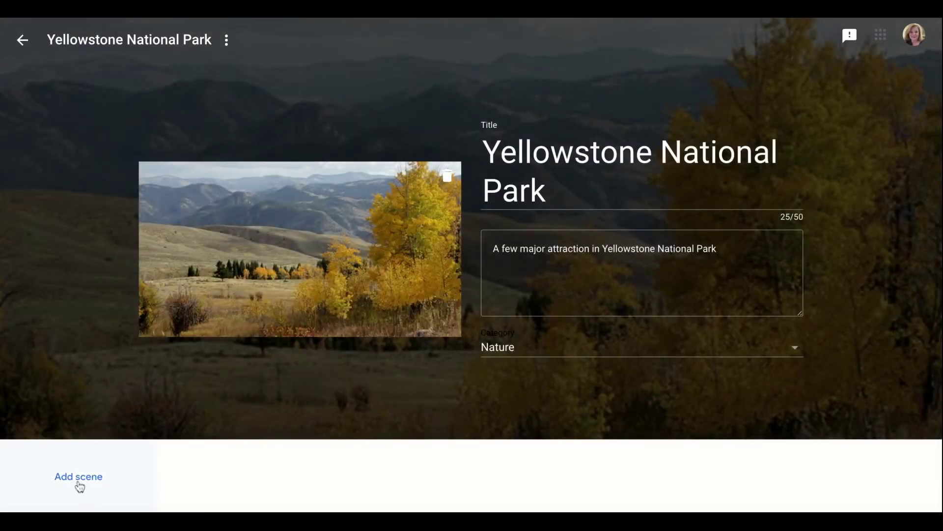
Step: Add a scene at Yellowstone National Park, United States, placing Street View near Canyon Village
click(79, 481)
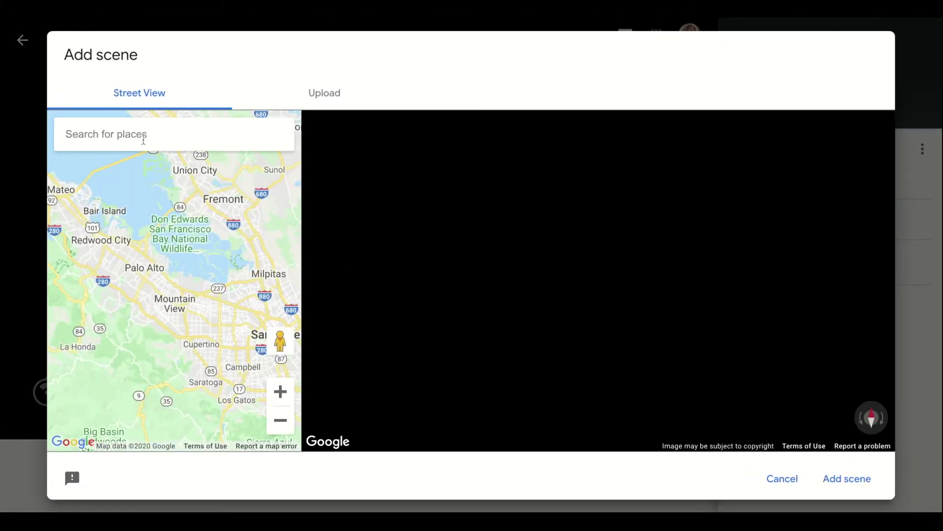
text(Ye)
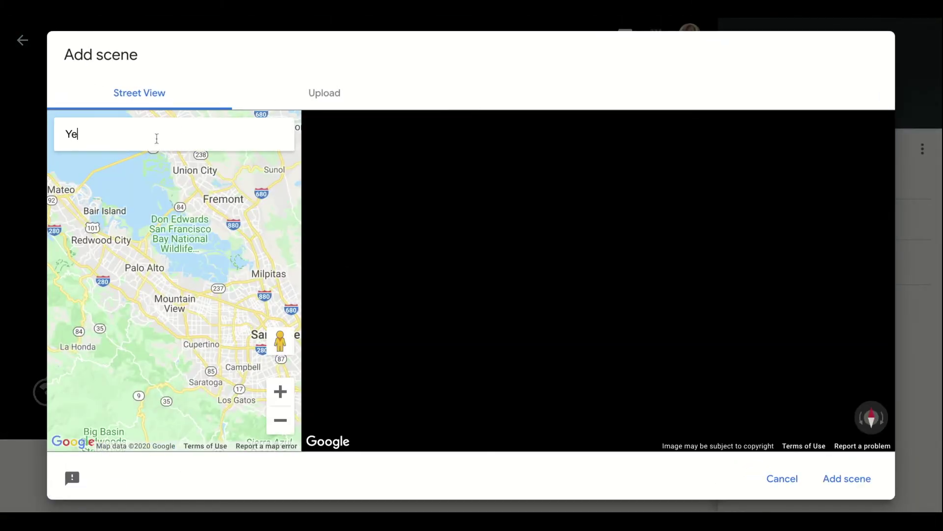
text(llowstone National Park)
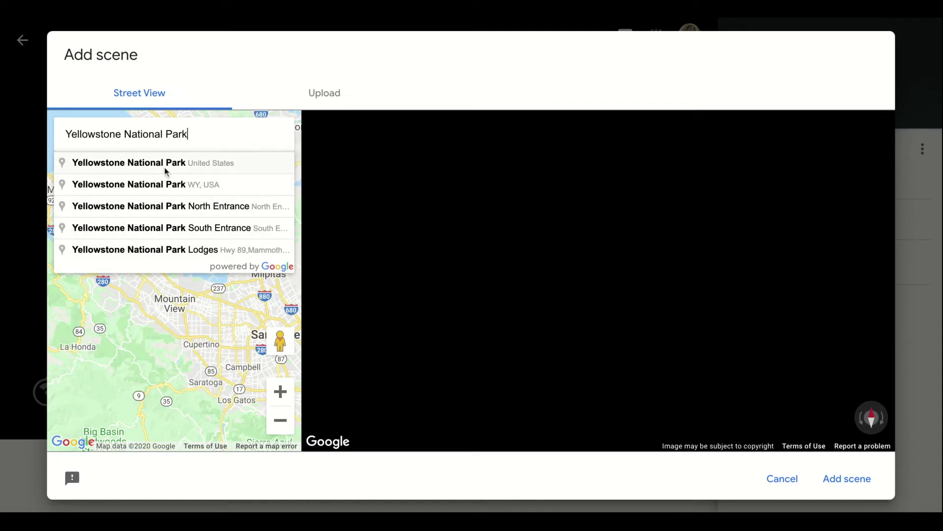
click(150, 164)
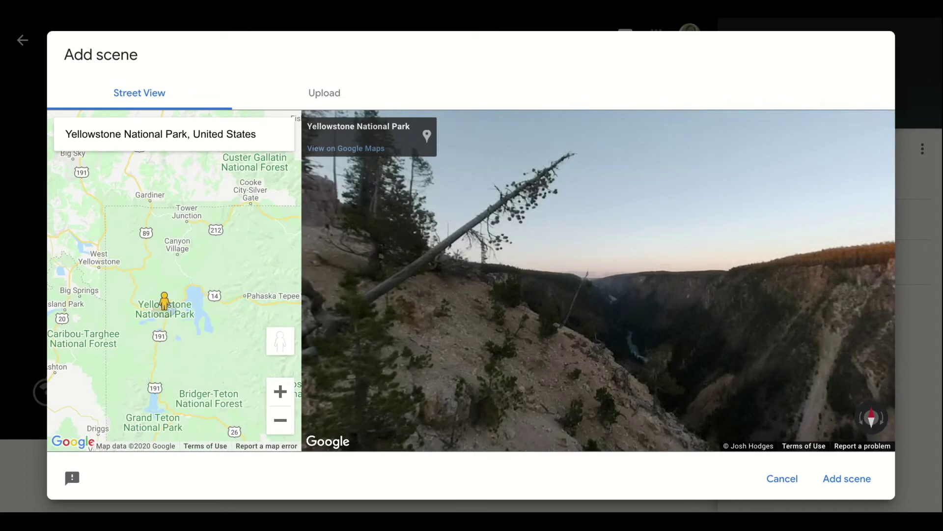
mouse_move(165, 307)
mouse_down()
mouse_move(175, 284)
mouse_move(237, 274)
mouse_move(173, 289)
mouse_move(167, 307)
mouse_up()
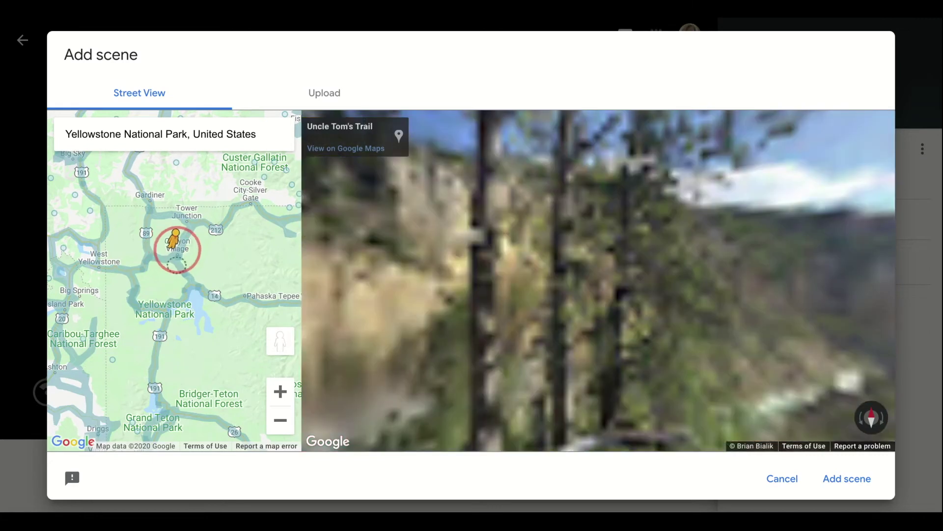
drag(182, 257, 191, 260)
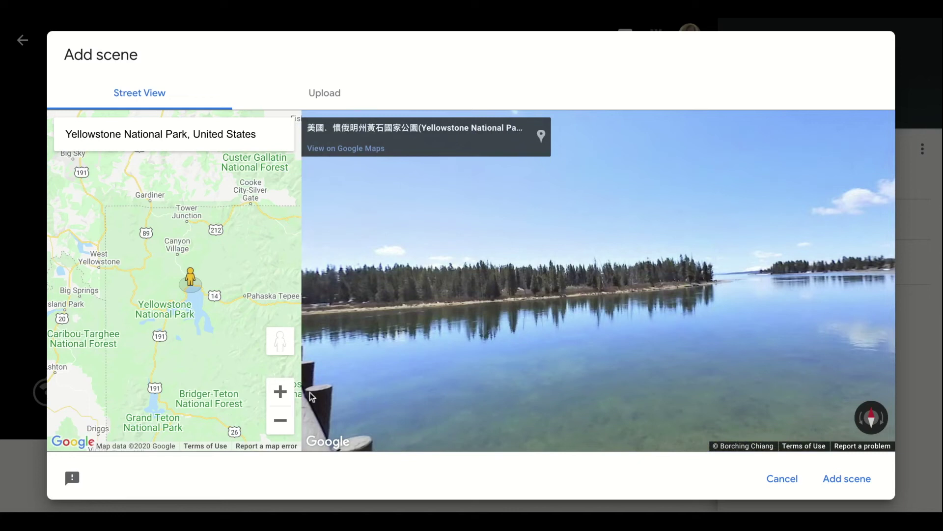
Step: Zoom the map toward Canyon Village and move Street View to Grebe Lake
click(282, 396)
click(282, 393)
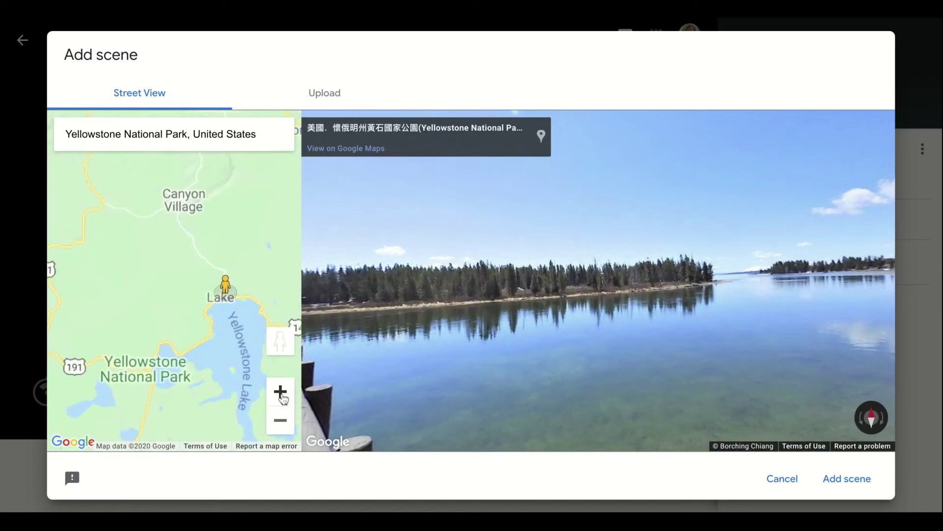
drag(244, 288, 154, 225)
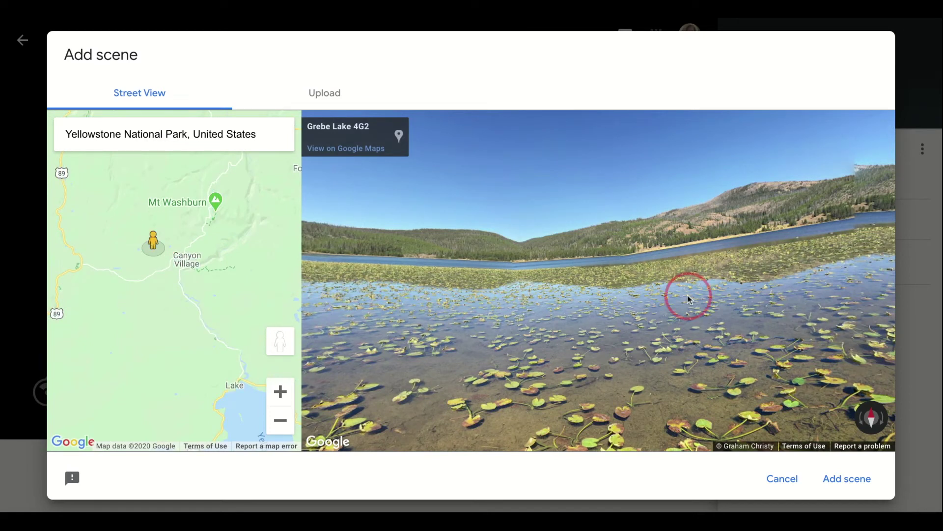
Step: Look around the Grebe Lake lily-pad panorama, then move Street View to Dragon's Mouth Spring
drag(686, 297, 484, 290)
drag(737, 297, 505, 289)
drag(762, 295, 565, 289)
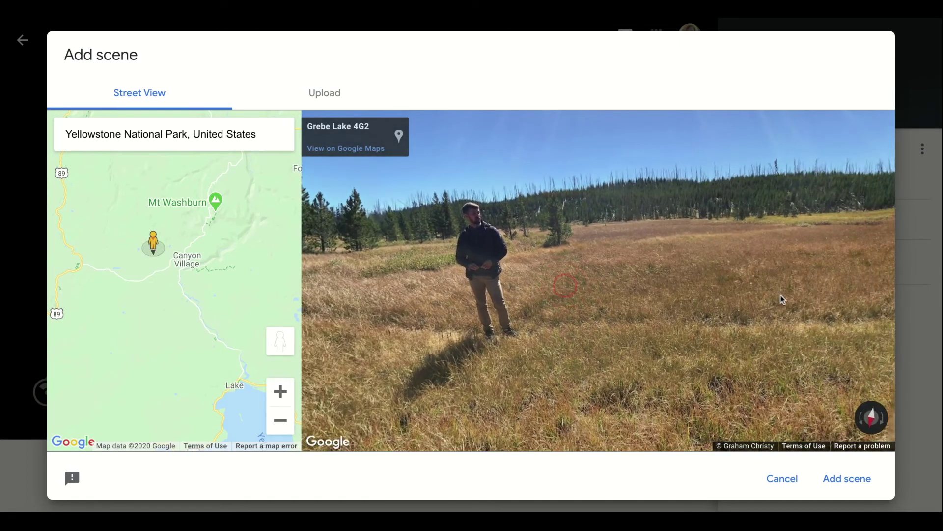
drag(776, 296, 541, 288)
drag(742, 264, 565, 276)
drag(755, 280, 516, 274)
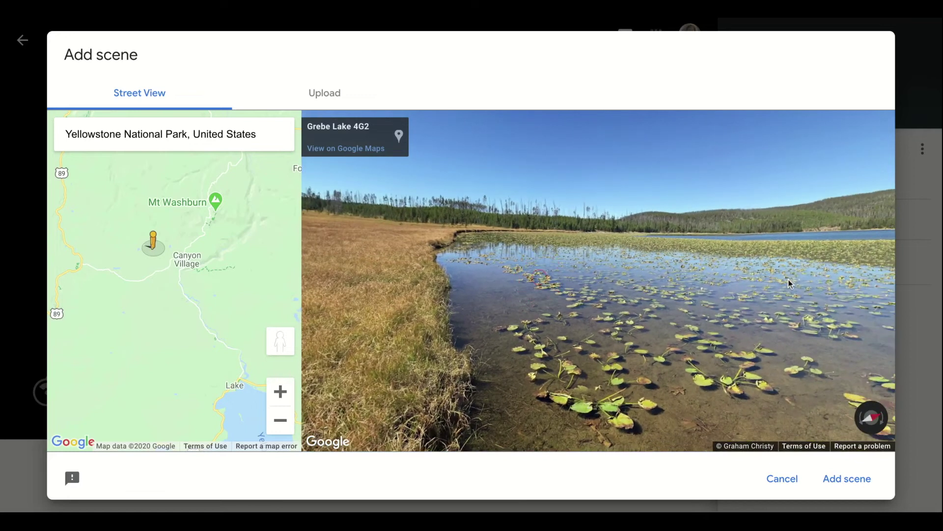
drag(821, 281, 694, 281)
drag(789, 283, 589, 281)
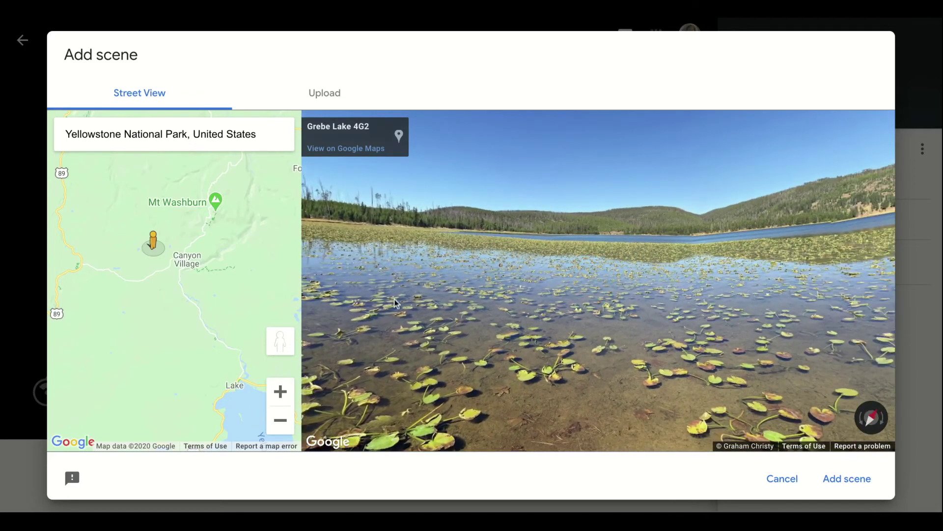
drag(215, 293, 230, 266)
drag(185, 187, 242, 286)
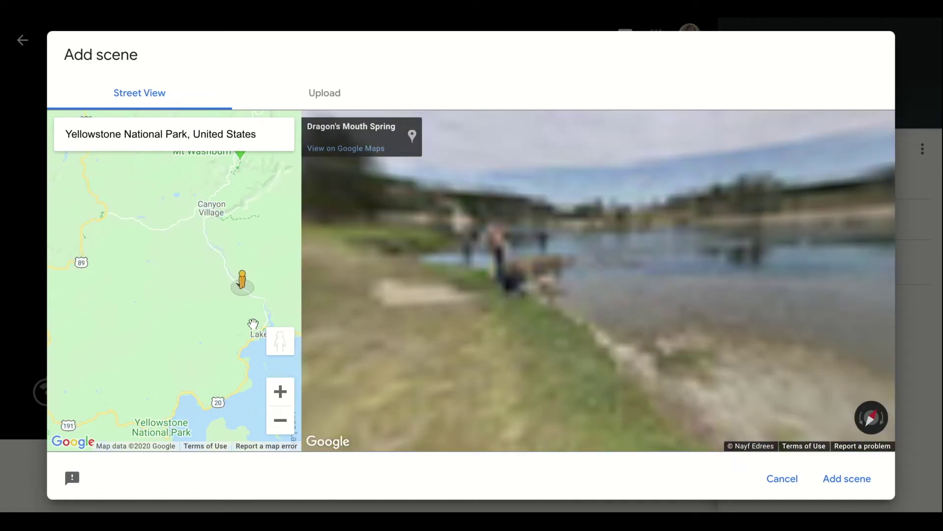
Step: Explore the Dragon's Mouth Spring panorama along the river toward the bison and geyser steam
click(737, 318)
click(751, 321)
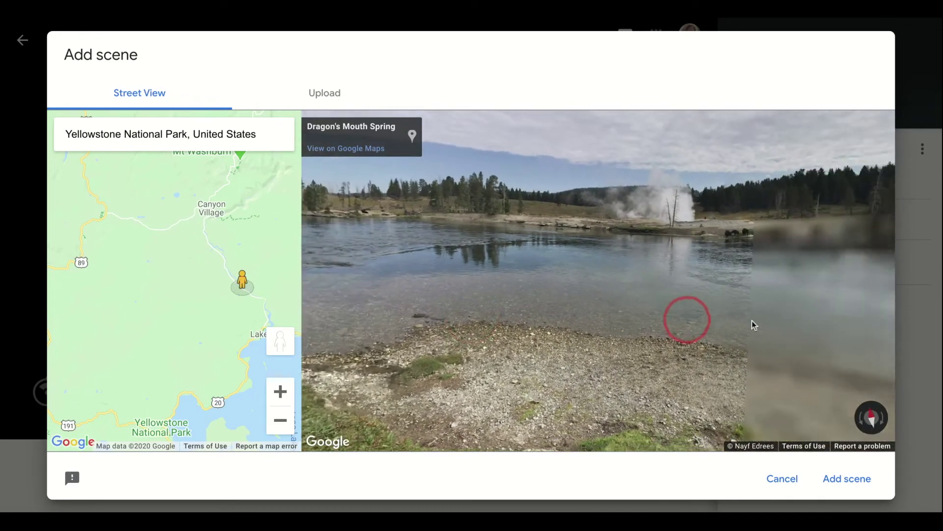
click(763, 324)
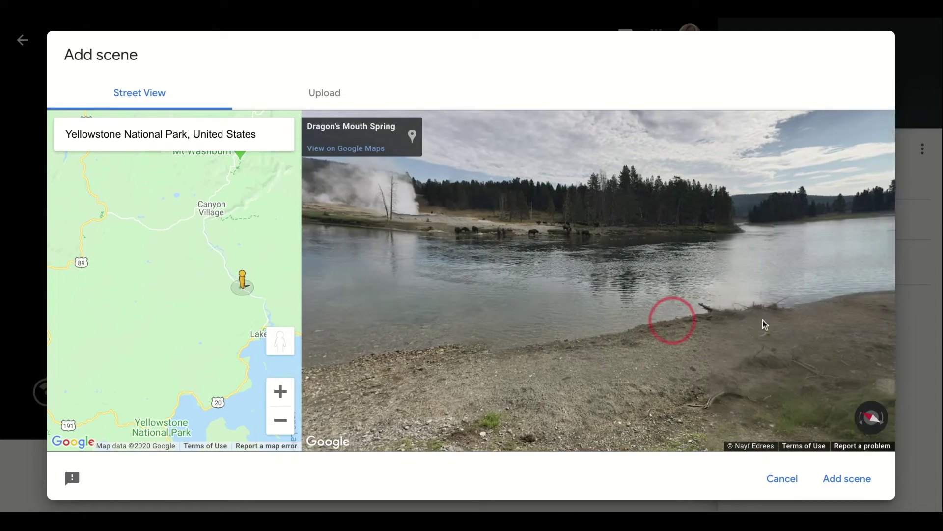
click(588, 273)
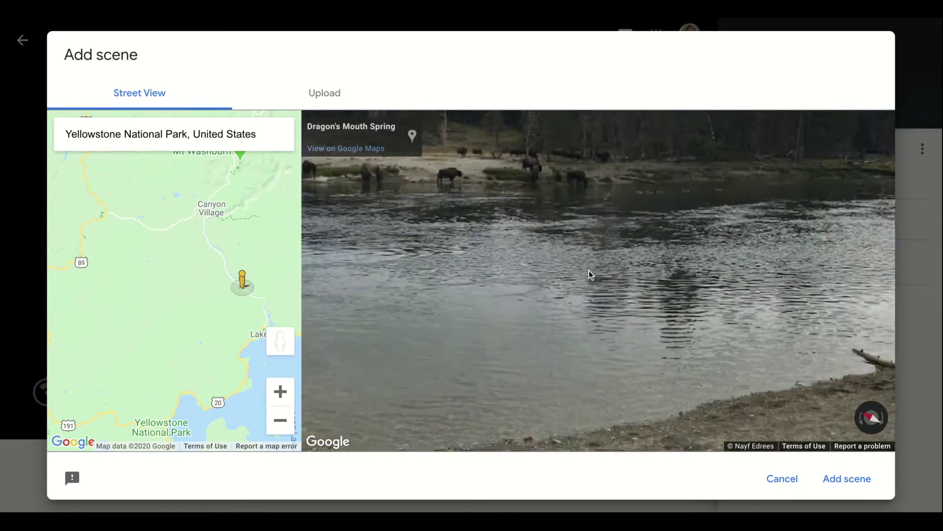
click(509, 222)
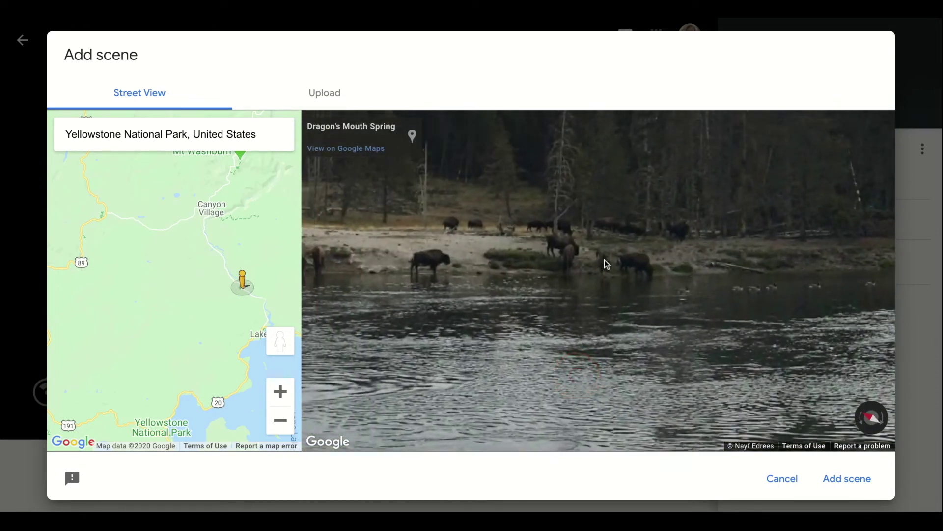
click(650, 332)
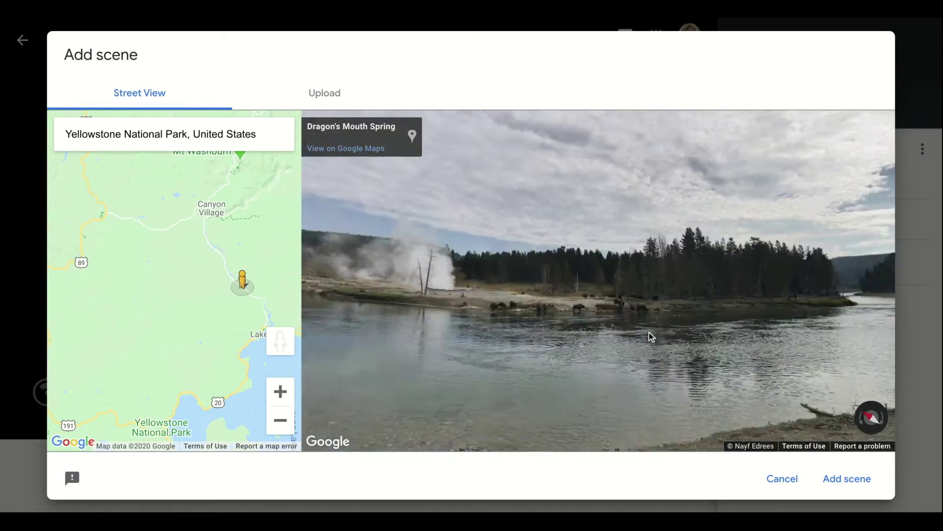
click(451, 336)
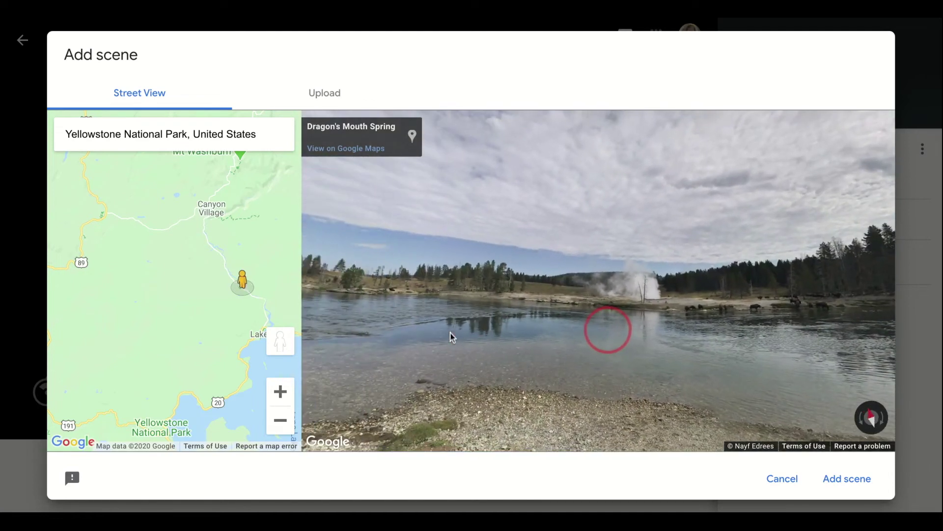
click(417, 322)
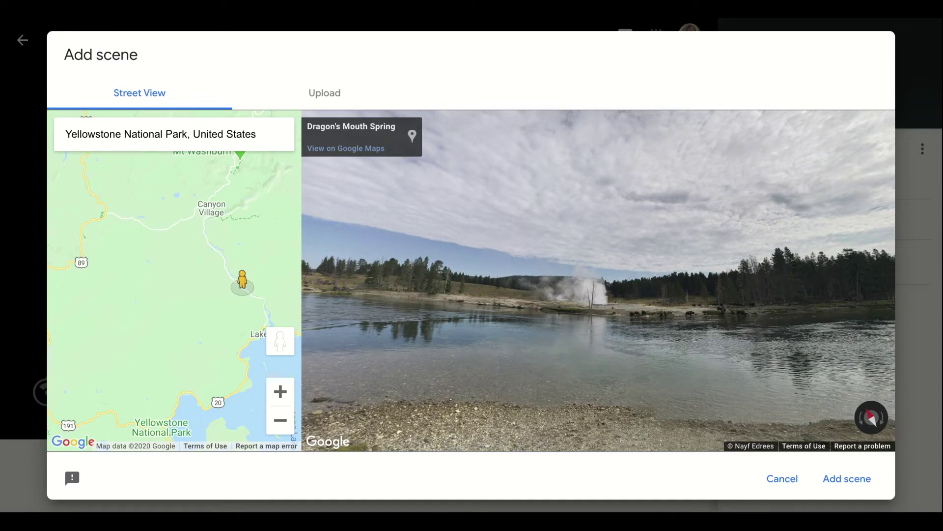
click(741, 350)
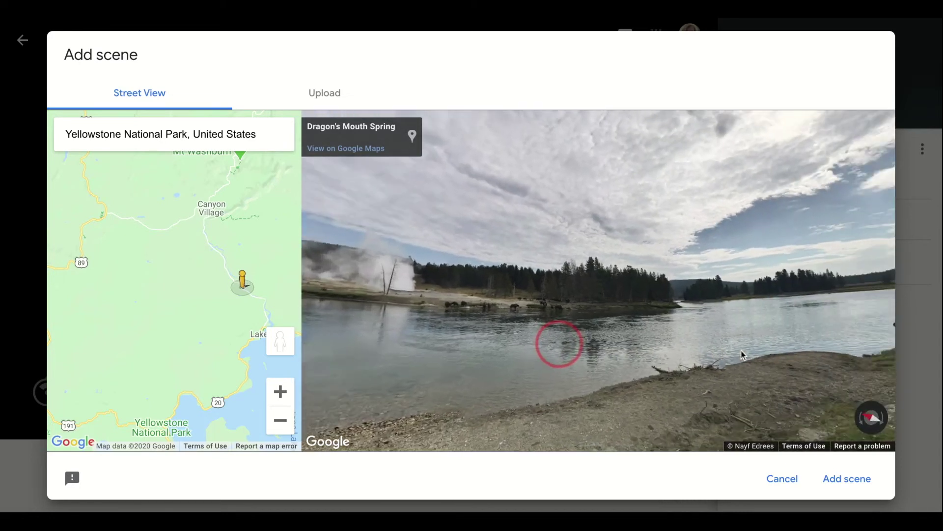
click(694, 344)
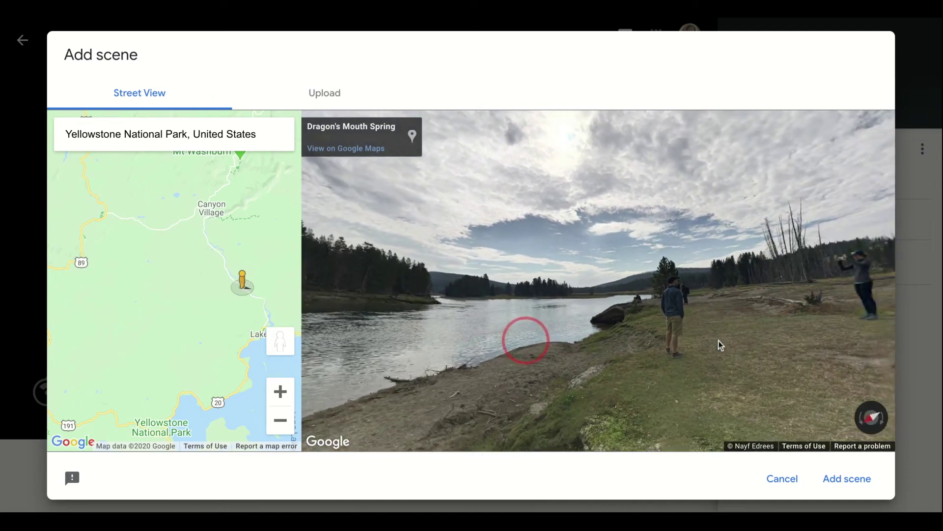
click(719, 340)
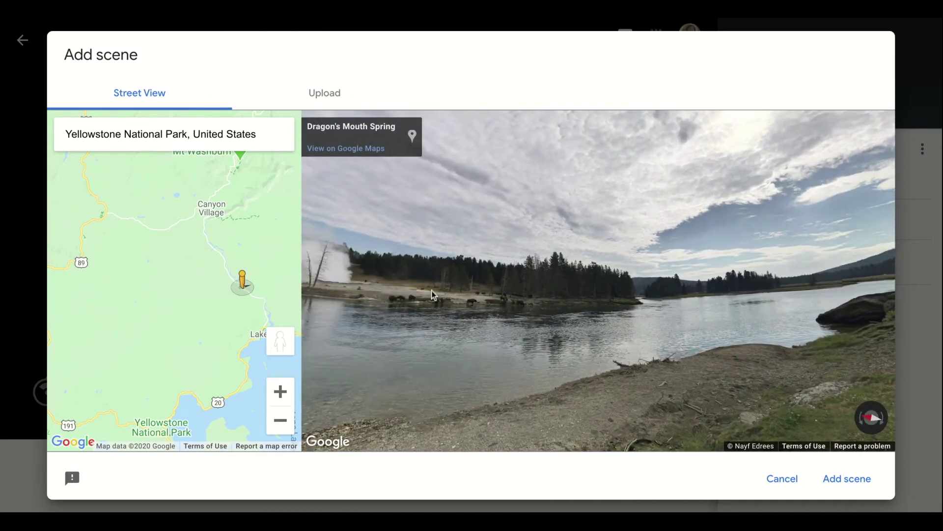
Step: Relocate Street View to Bridge Bay and move forward along the stone-walled trail
click(280, 392)
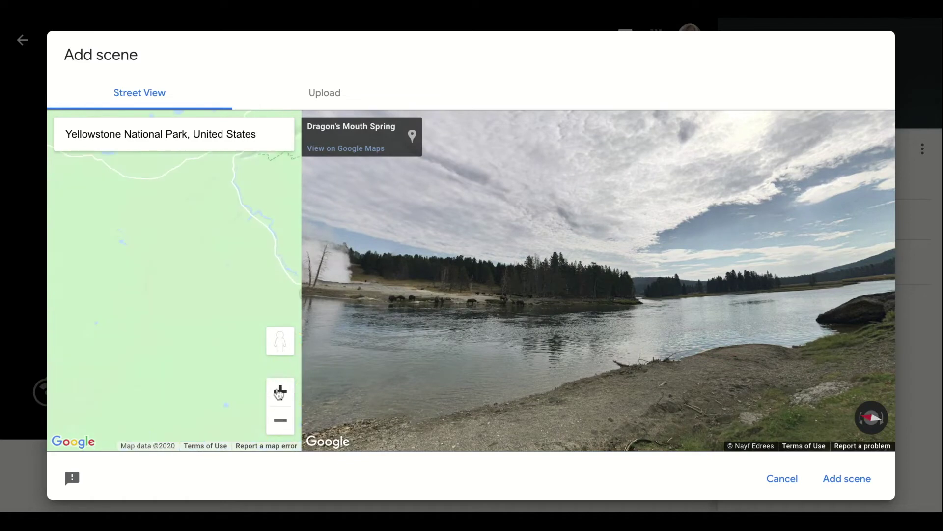
click(214, 293)
click(214, 284)
mouse_move(214, 287)
mouse_down()
mouse_move(216, 201)
mouse_move(188, 400)
mouse_move(187, 338)
mouse_up()
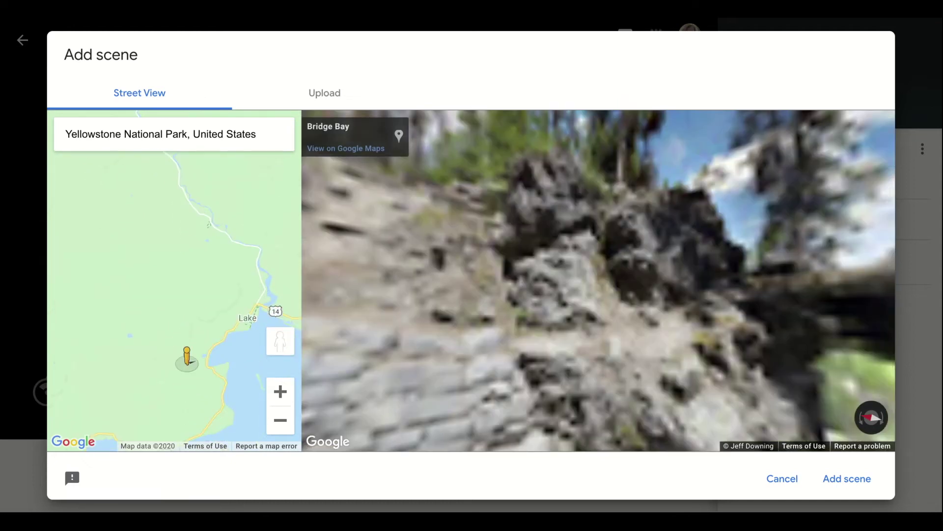
click(773, 334)
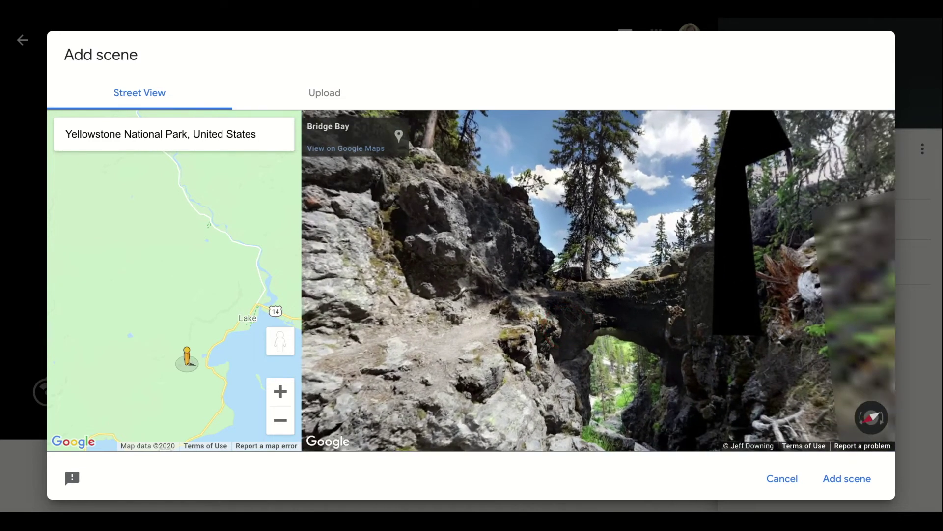
drag(568, 327, 338, 290)
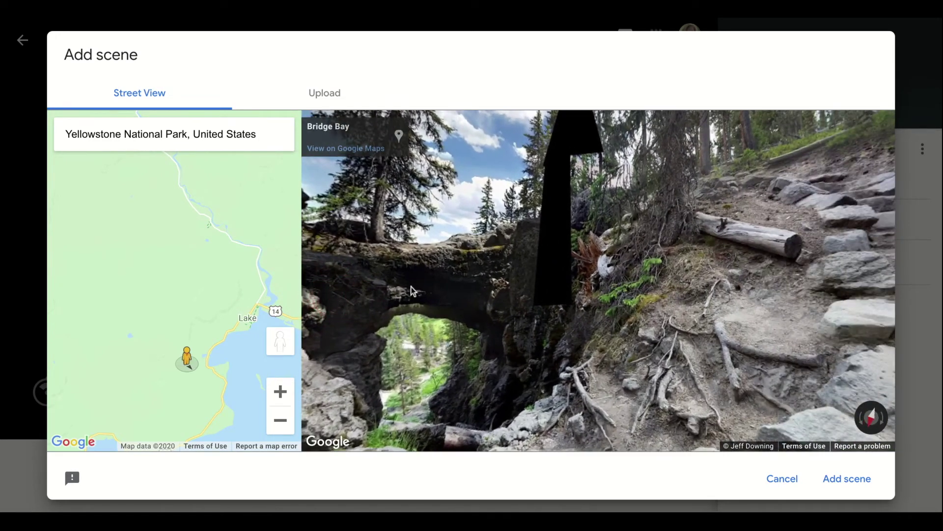
click(689, 309)
drag(689, 305, 421, 301)
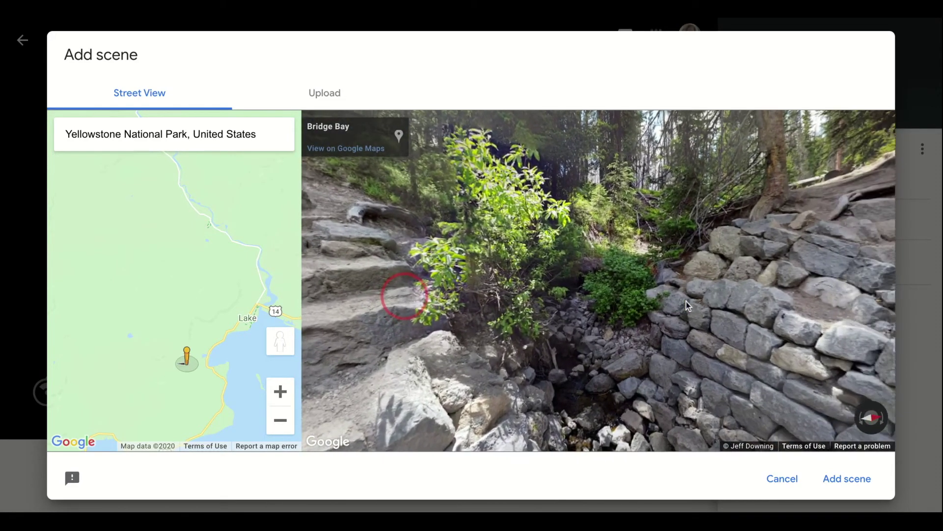
click(733, 301)
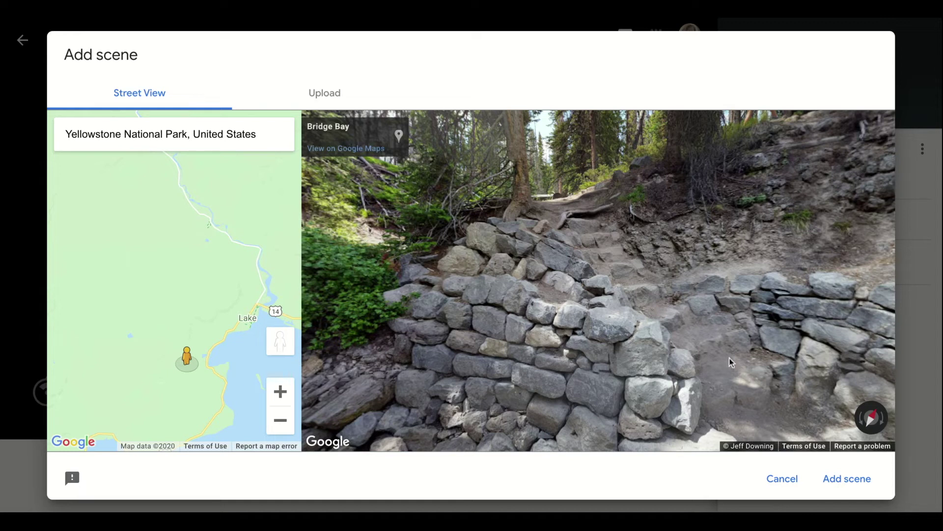
Step: Add the Bridge Bay view as a scene titled 'Bridge Bay'
click(841, 478)
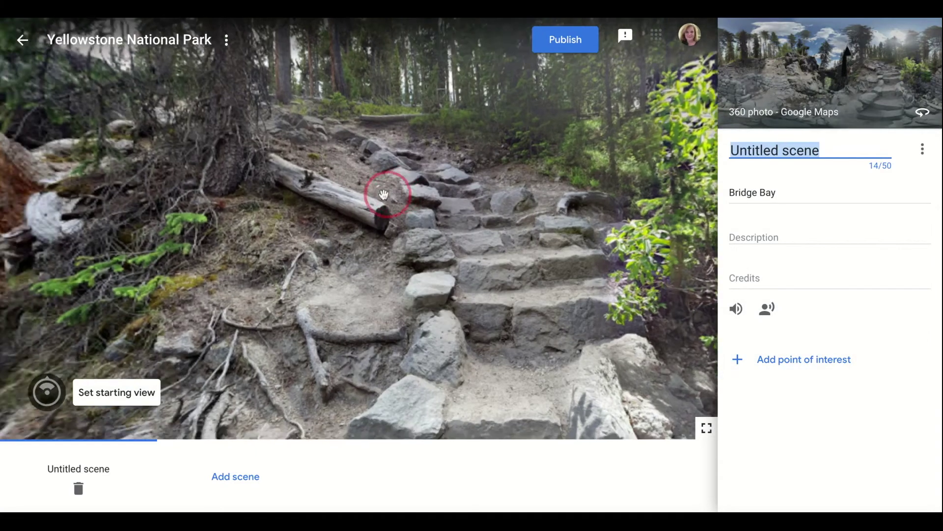
drag(384, 192, 383, 194)
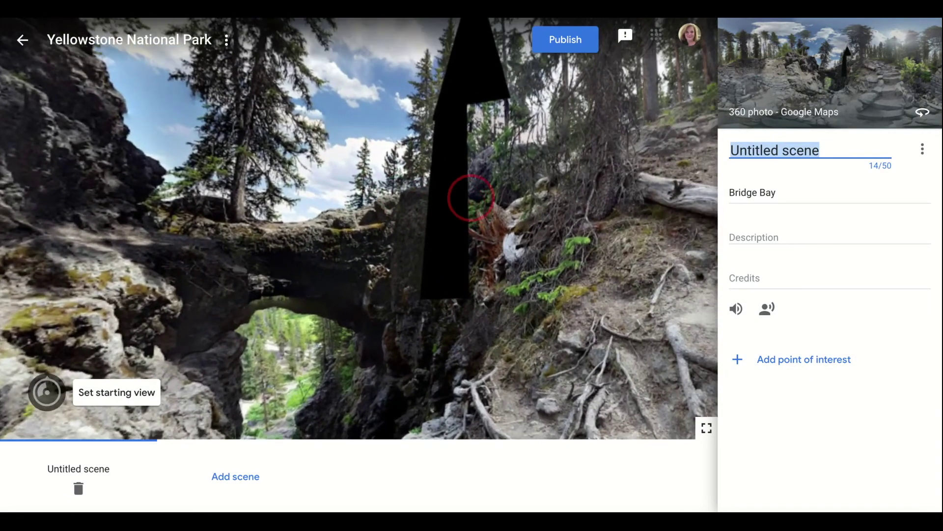
text(Bridge Bay)
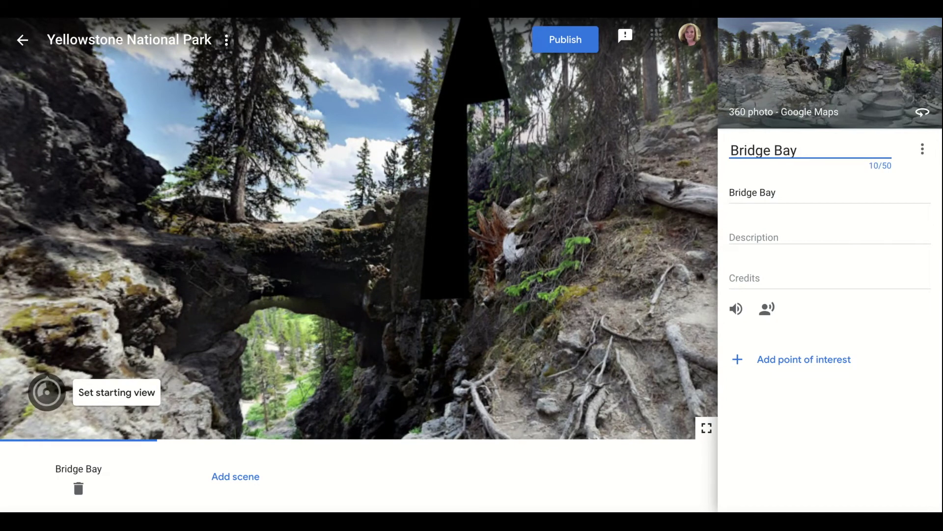
Step: Enter the description 'Bridge Bay Yellowstone National Park' and the photographer's credit
click(768, 233)
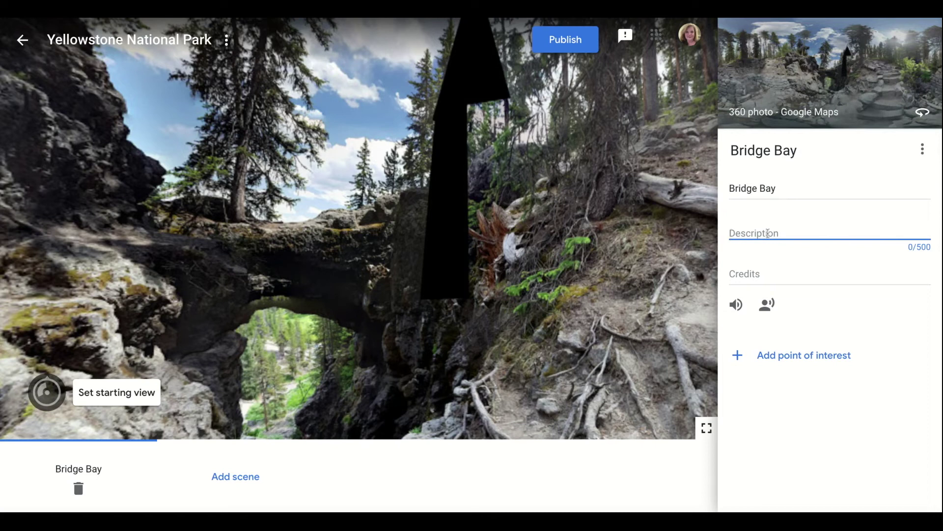
text(Bridge B)
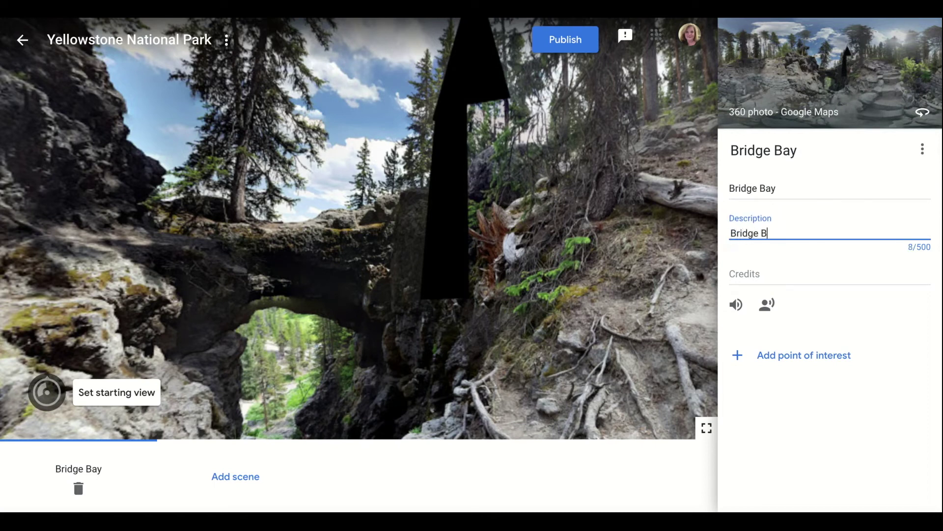
text(Yellowstone National Park)
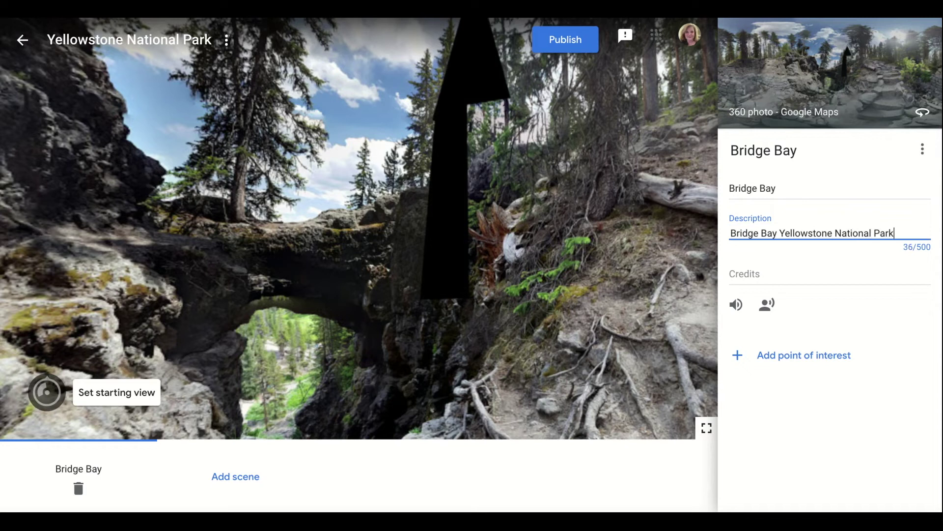
click(775, 277)
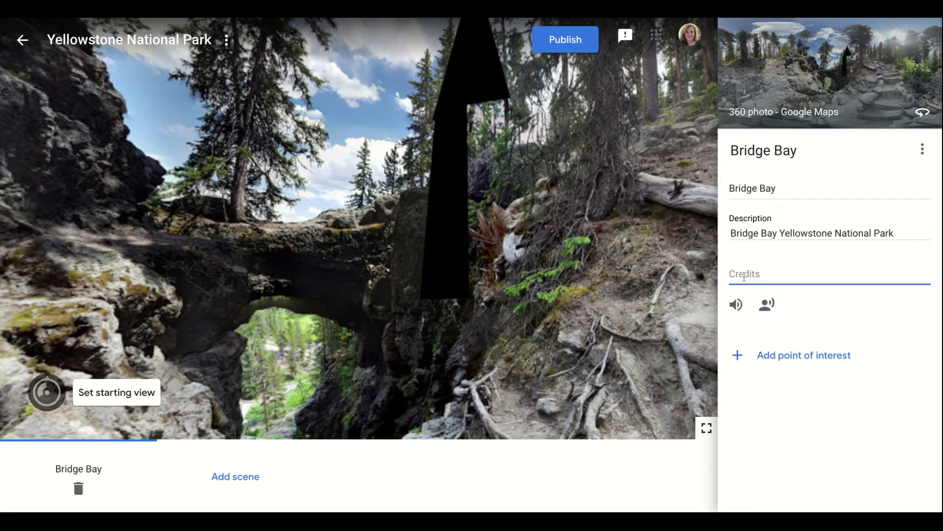
text(@Jeff Downing)
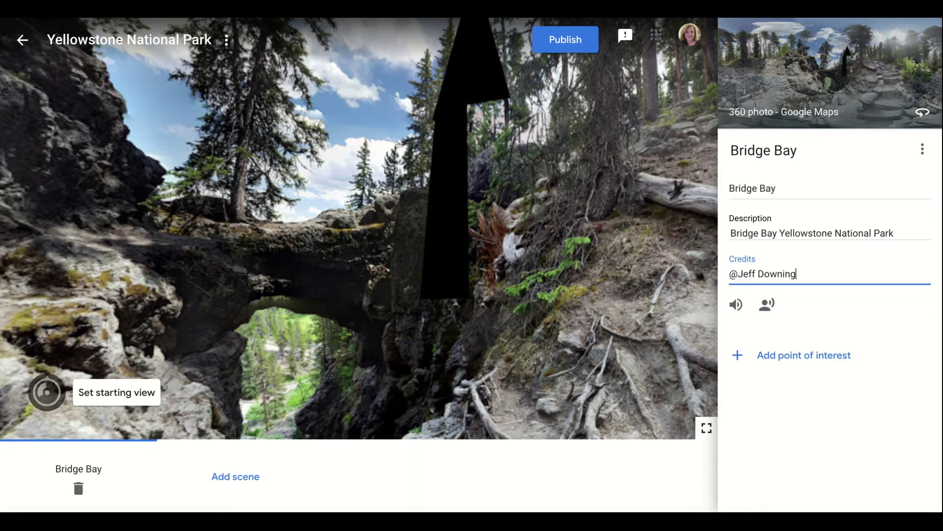
Step: Look around the Bridge Bay panorama, ending up facing the rock arch
drag(447, 288, 413, 350)
click(421, 284)
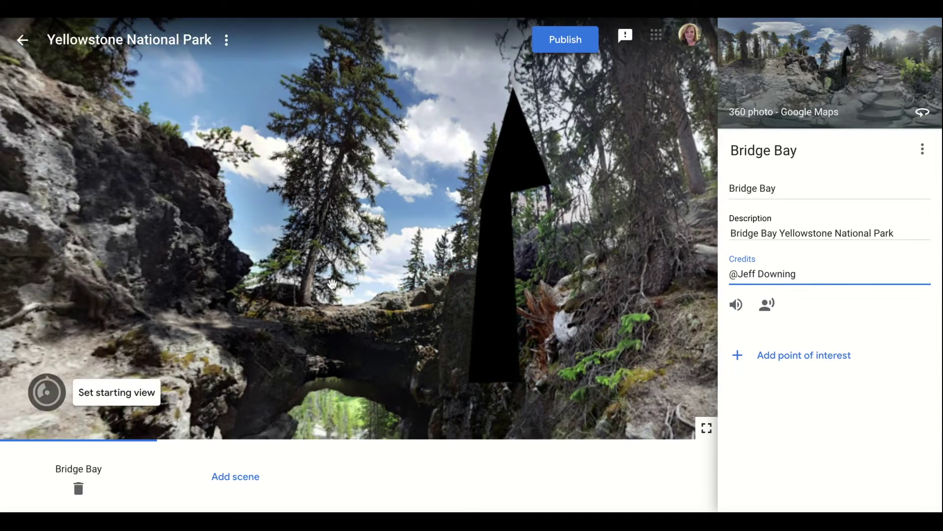
drag(332, 285, 300, 285)
drag(529, 288, 503, 296)
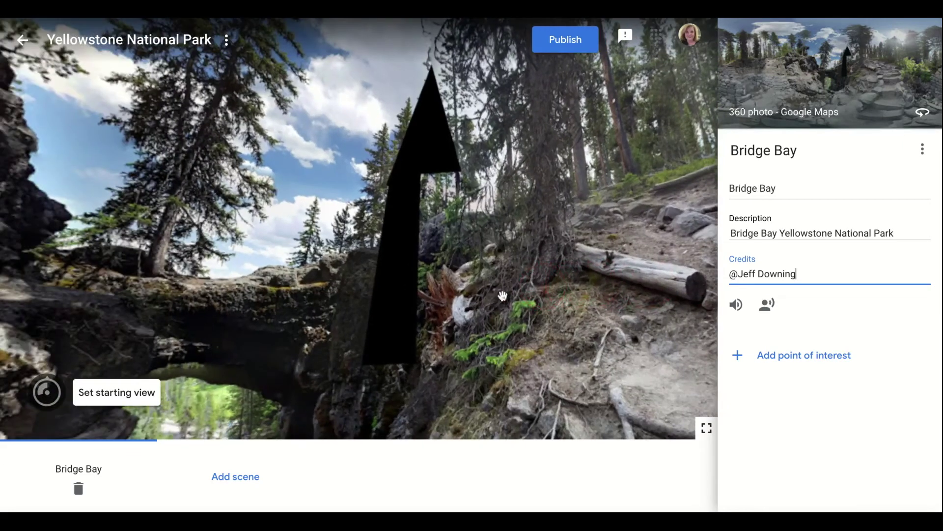
drag(317, 283, 289, 275)
drag(465, 254, 289, 279)
drag(470, 232, 457, 211)
drag(446, 263, 555, 333)
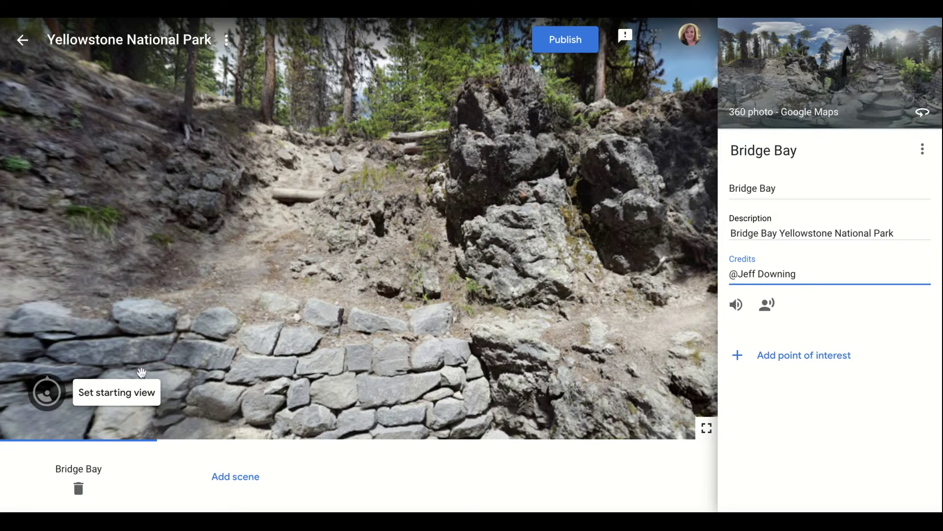
drag(456, 288, 387, 293)
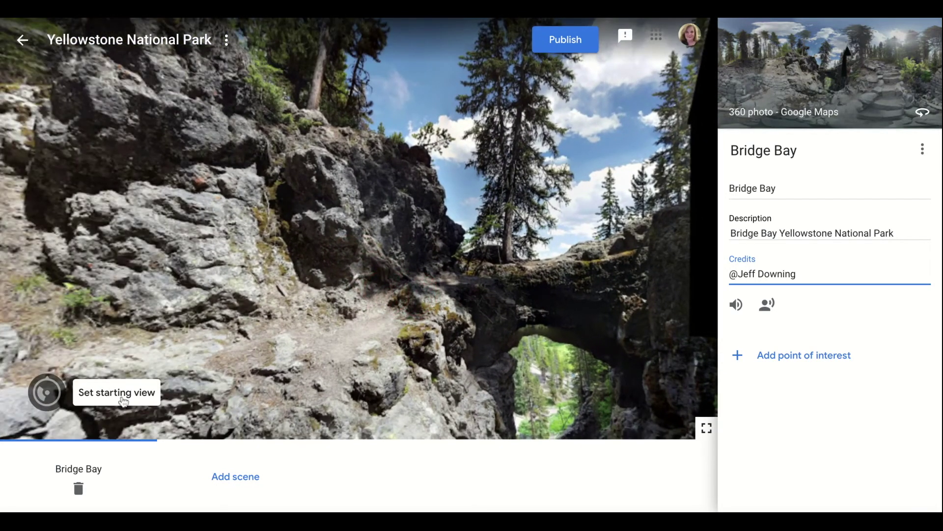
Step: Set and save the scene's starting view aimed at the rock arch
click(123, 400)
drag(184, 208, 353, 216)
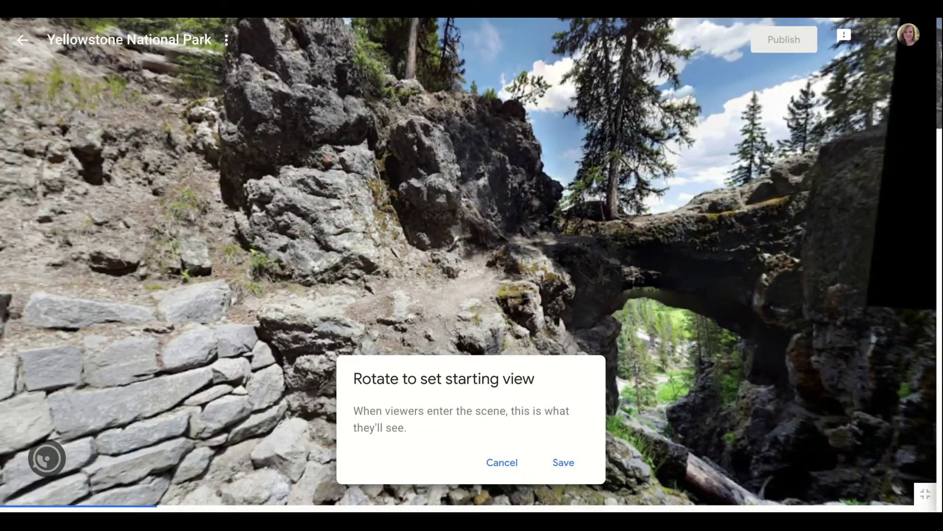
click(553, 459)
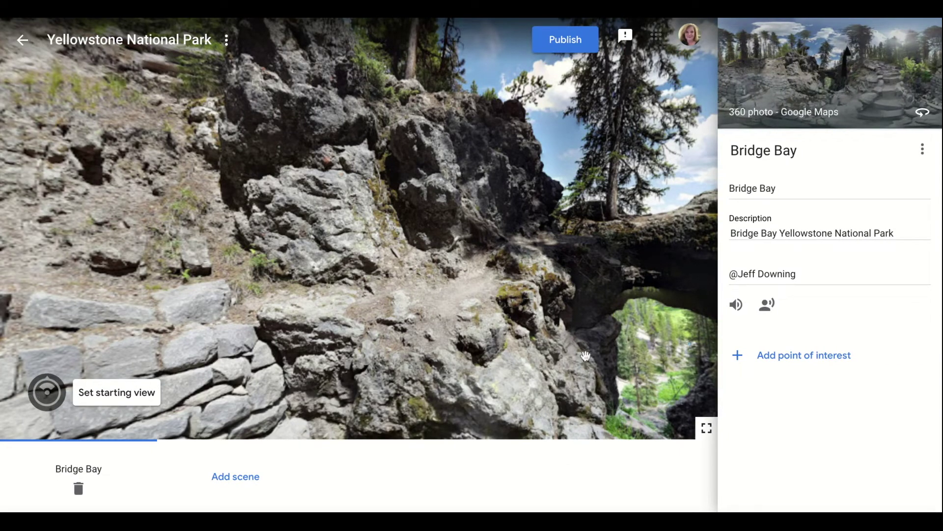
drag(611, 343, 531, 343)
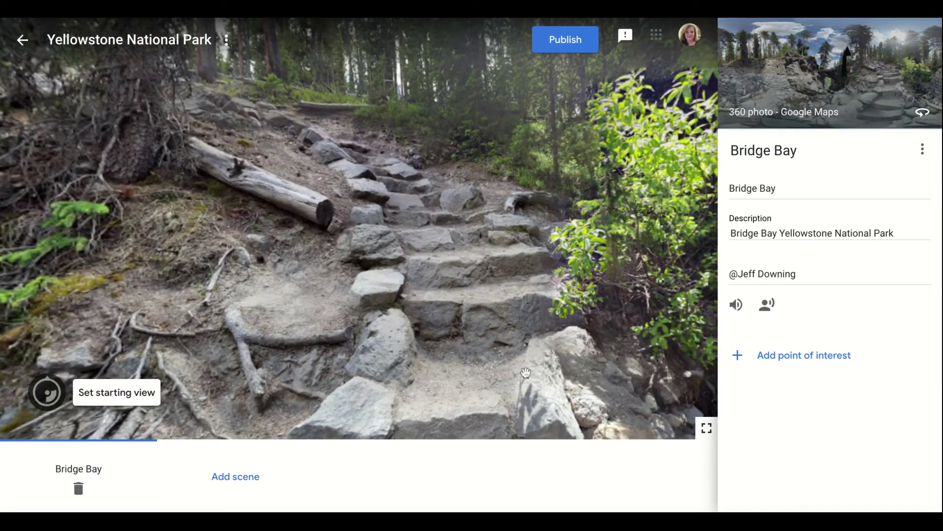
Step: Place a 'Stairway at Bridge Bay' point on the stone steps and open its image overlay
click(807, 361)
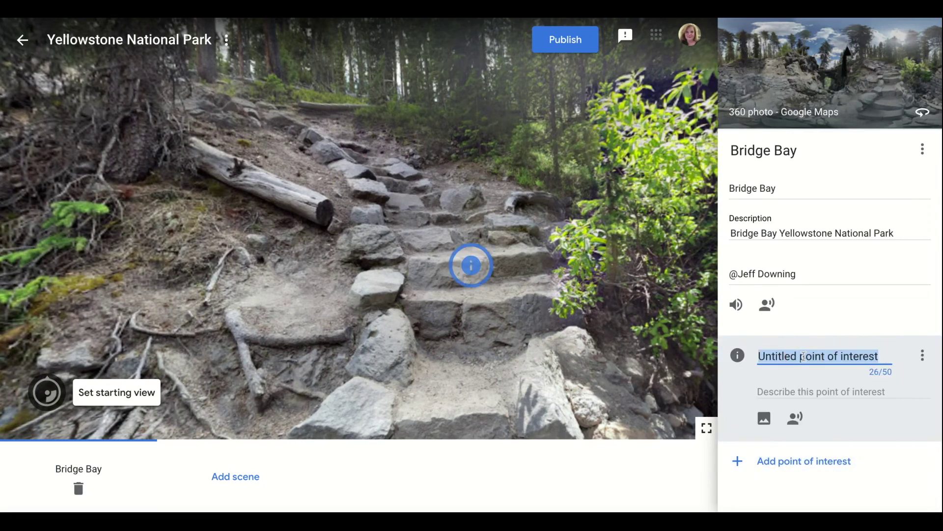
text(Stairway at Bridge Bay)
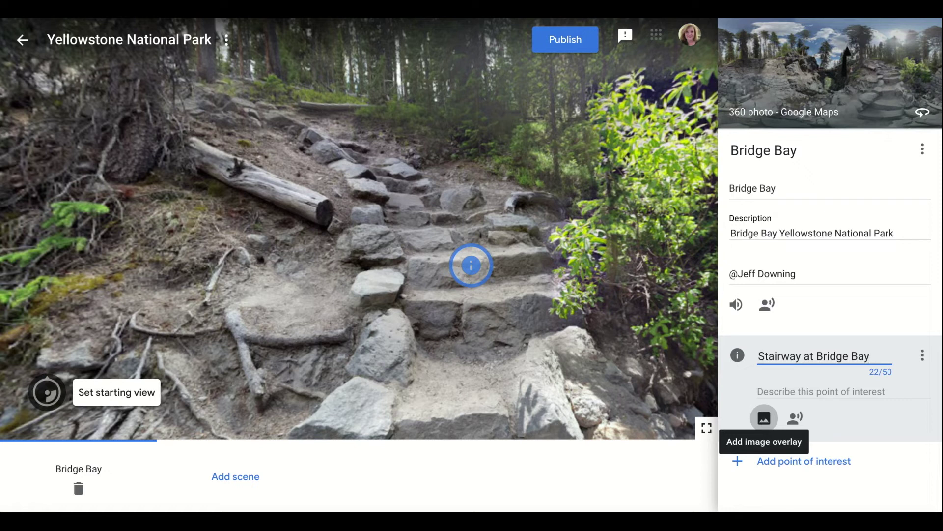
click(764, 417)
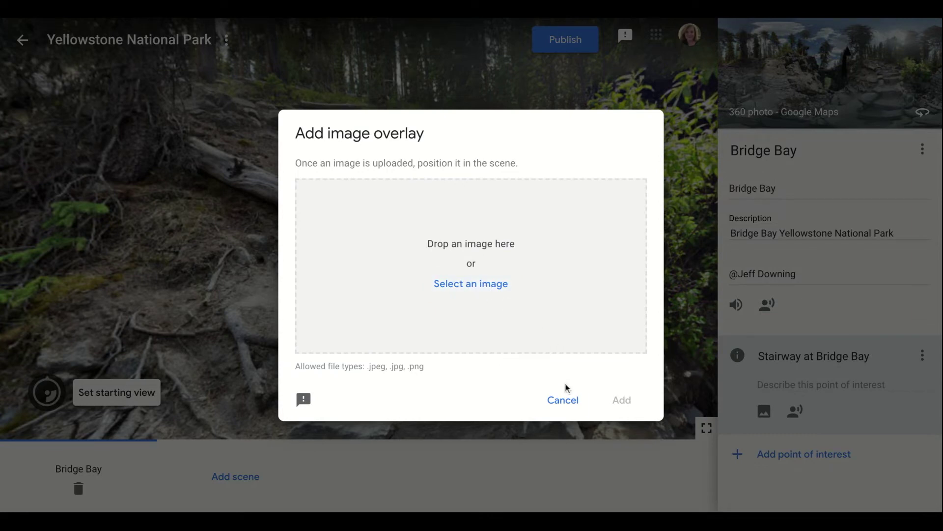
Step: Upload the horseback-riders mountain photo as the Stairway at Bridge Bay point's image overlay
click(484, 294)
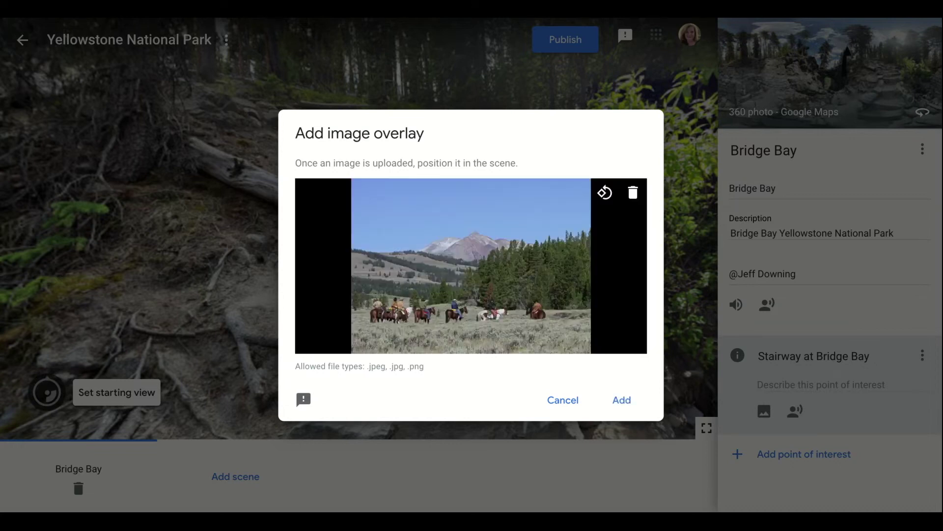
click(617, 401)
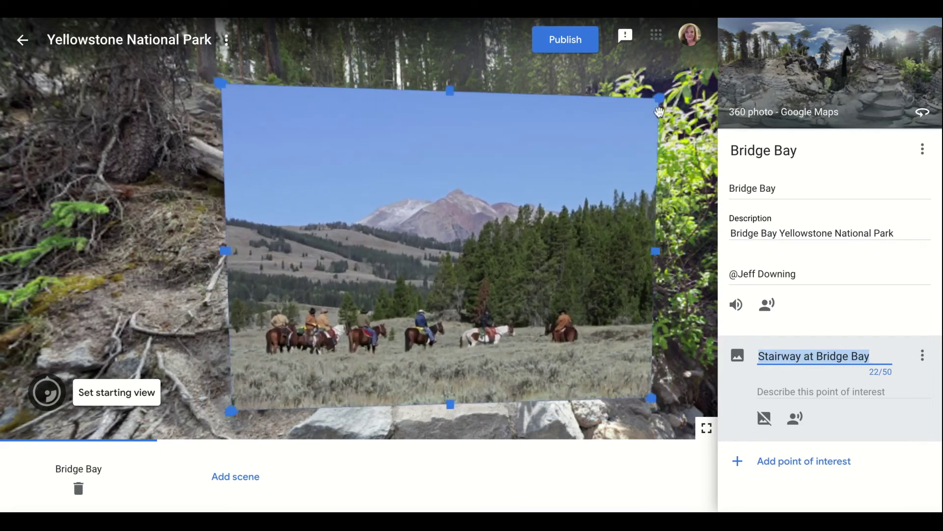
Step: Stretch the riders photo overlay from its corner, then add a second point of interest
click(674, 97)
mouse_move(674, 100)
mouse_down()
mouse_move(655, 89)
mouse_move(676, 104)
mouse_up()
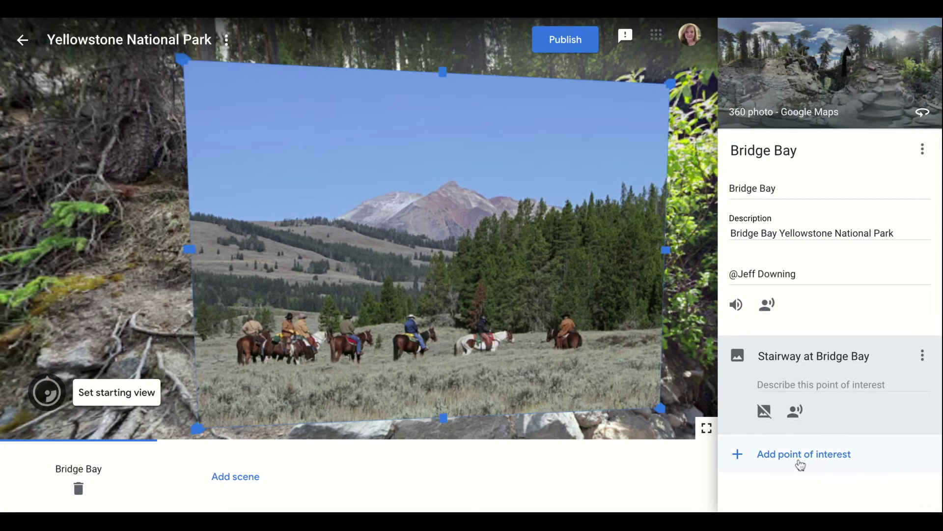
click(800, 464)
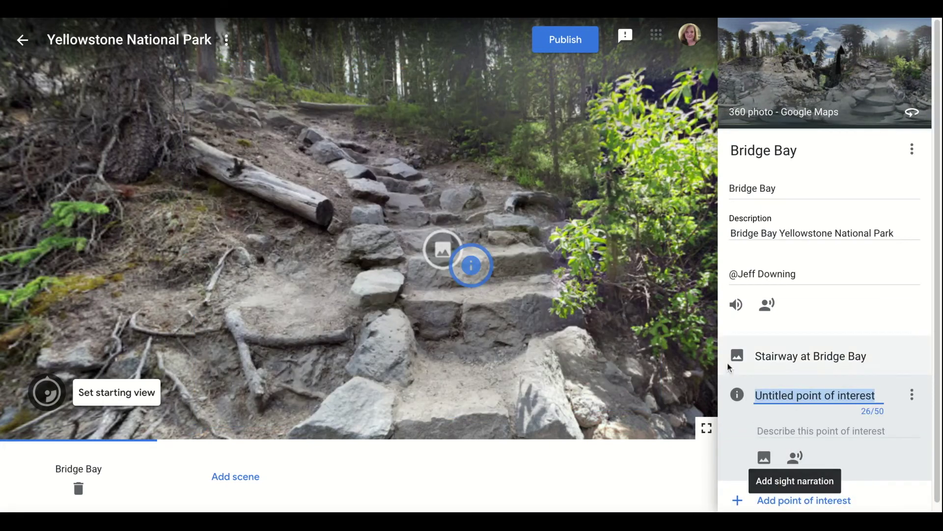
Step: Drag the new untitled point's marker above the stone wall among the trees
click(439, 251)
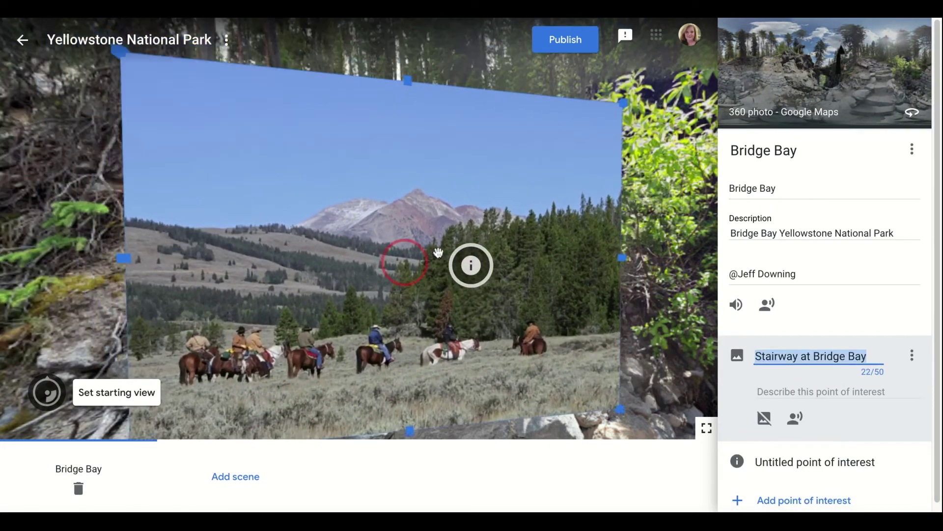
mouse_move(467, 265)
mouse_down()
mouse_move(541, 148)
mouse_move(652, 186)
mouse_move(657, 213)
mouse_up()
mouse_move(658, 330)
mouse_down()
mouse_move(558, 326)
mouse_move(511, 298)
mouse_up()
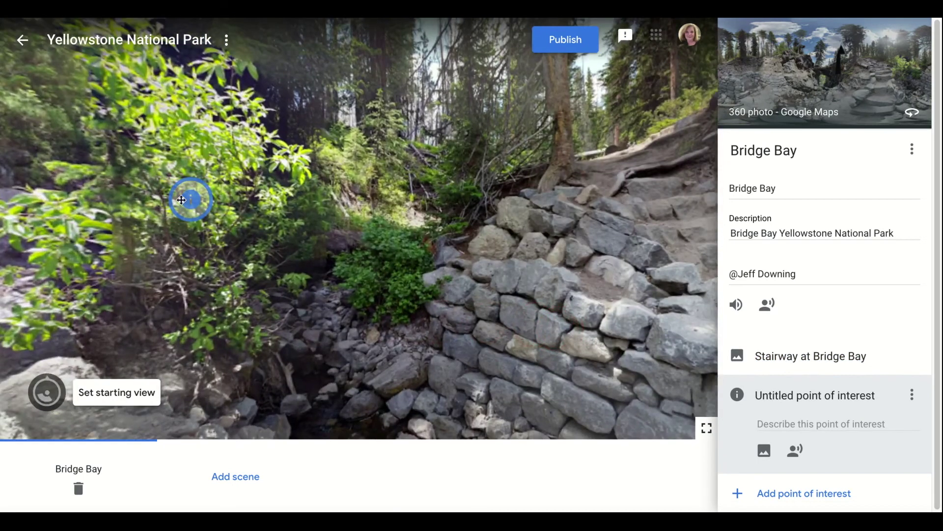
mouse_move(190, 202)
mouse_down()
mouse_move(400, 183)
mouse_move(463, 189)
mouse_up()
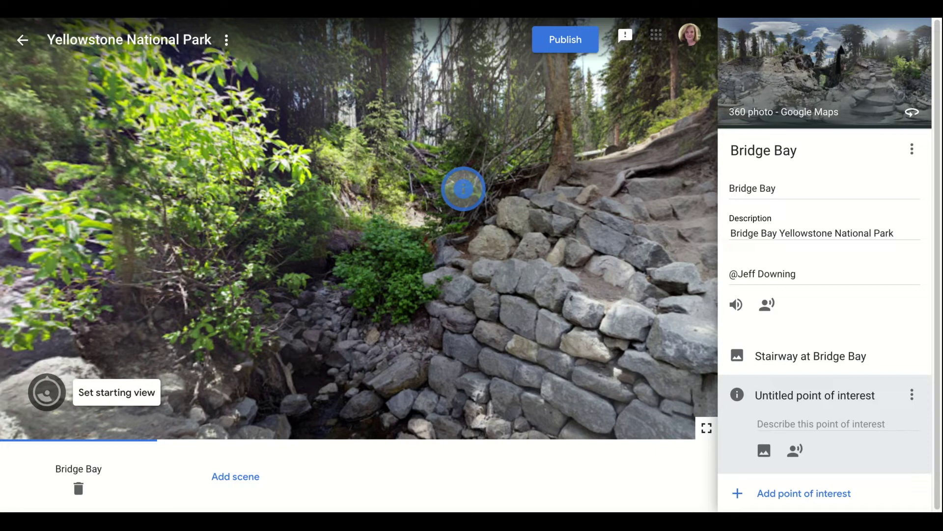
click(233, 478)
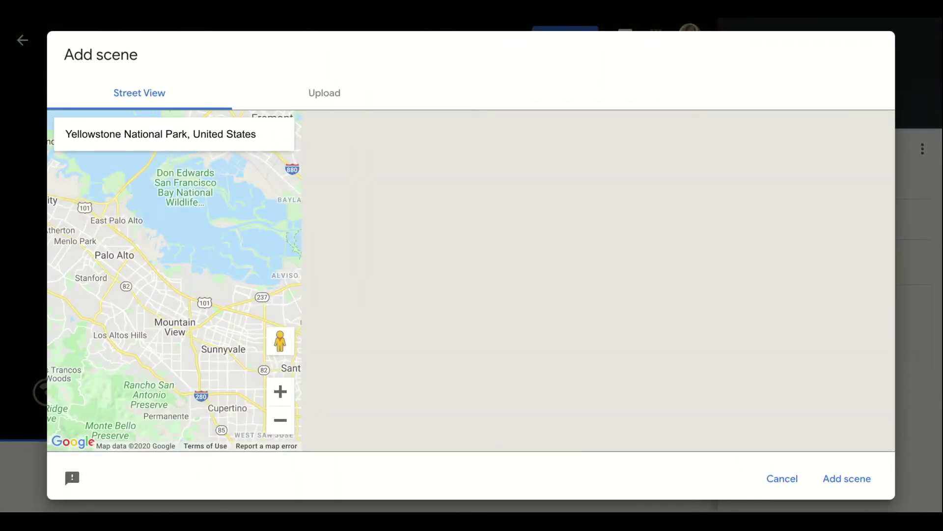
Step: Replace the location search with Old Faithful Geyser, Wyoming
click(260, 137)
drag(260, 137, 63, 134)
text(O)
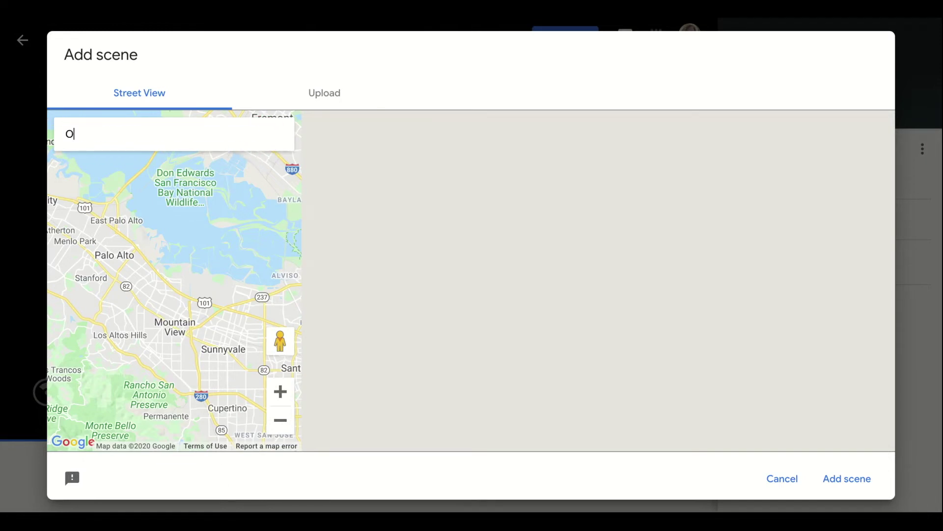
text(ld Faithf)
key(BackSpace)
key(BackSpace)
key(BackSpace)
key(BackSpace)
text(o)
key(BackSpace)
text(ithful)
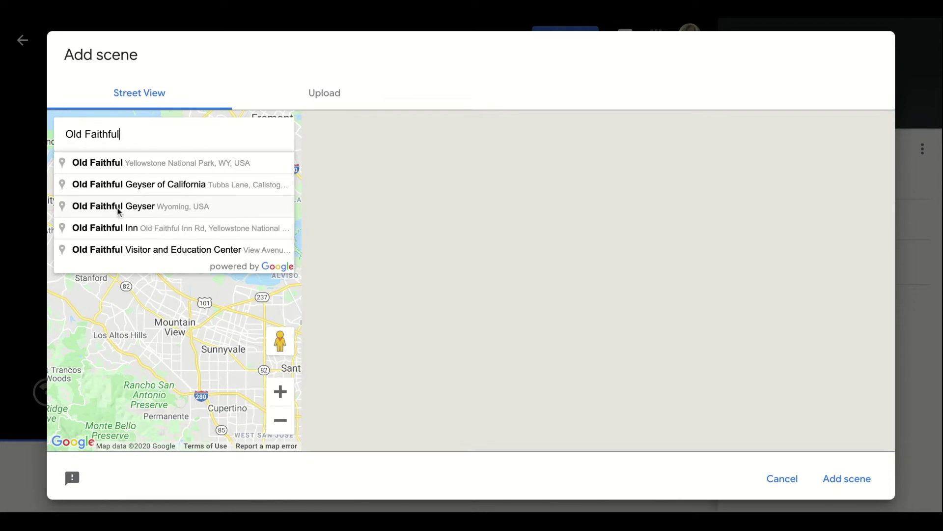
click(162, 205)
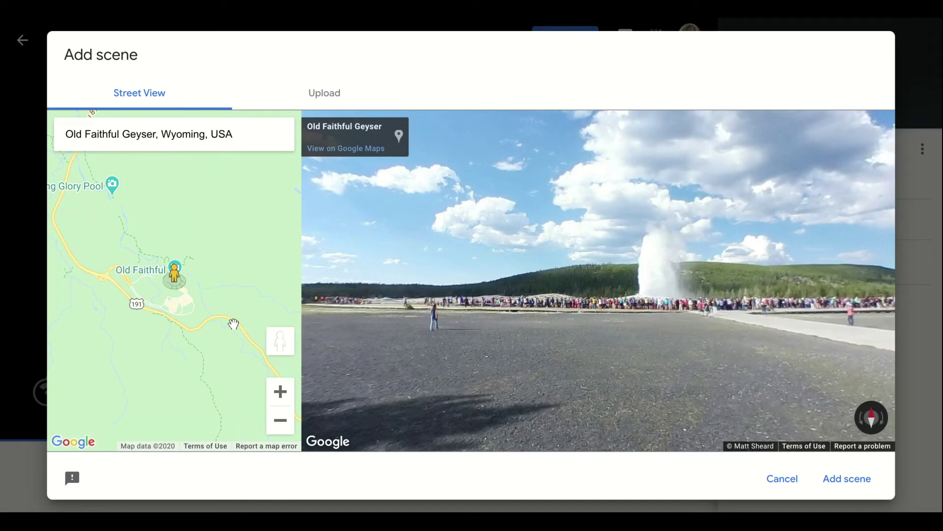
Step: Zoom the map in on Old Faithful and drop Street View by the boardwalk
drag(210, 243, 242, 248)
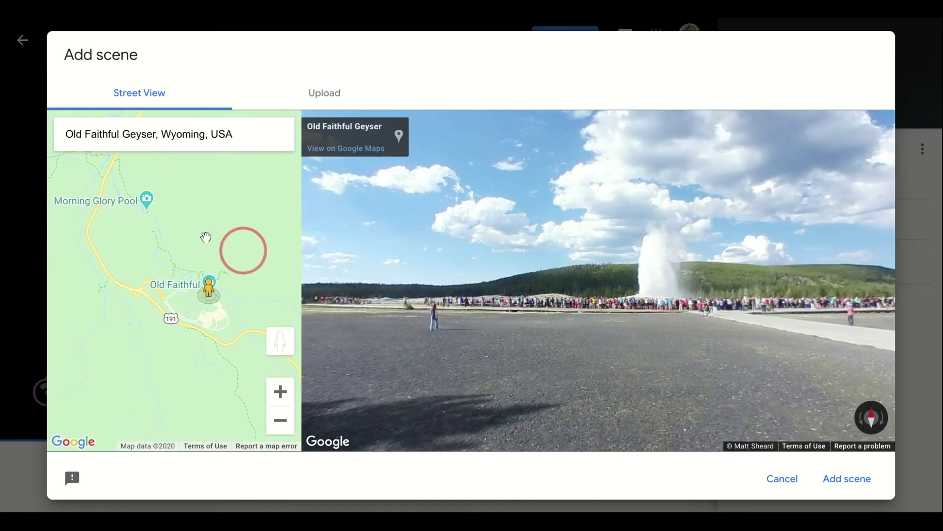
click(281, 392)
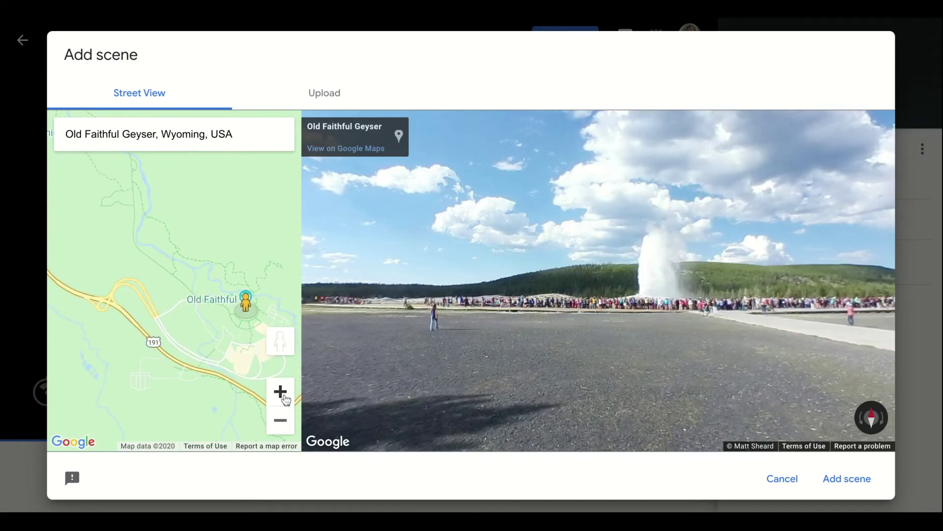
drag(237, 367, 187, 316)
click(280, 392)
drag(227, 358, 181, 366)
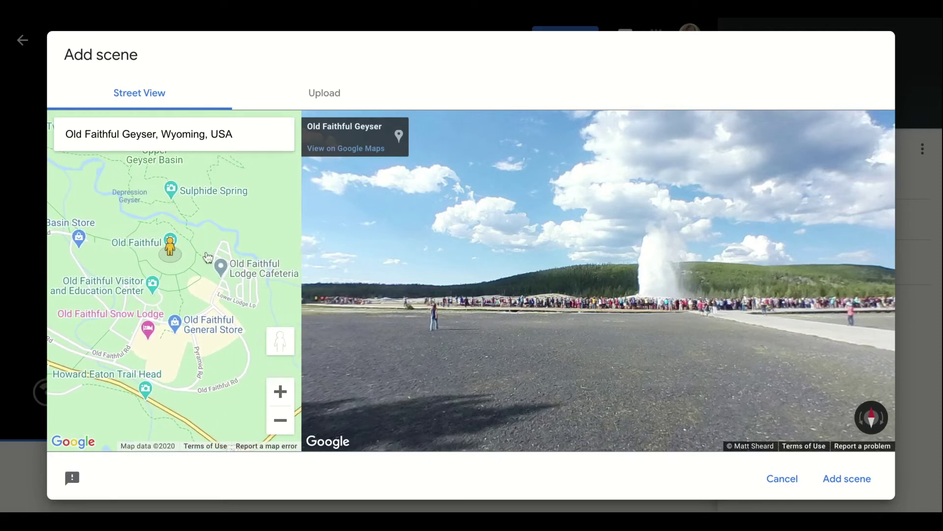
drag(172, 248, 213, 279)
drag(213, 244, 167, 238)
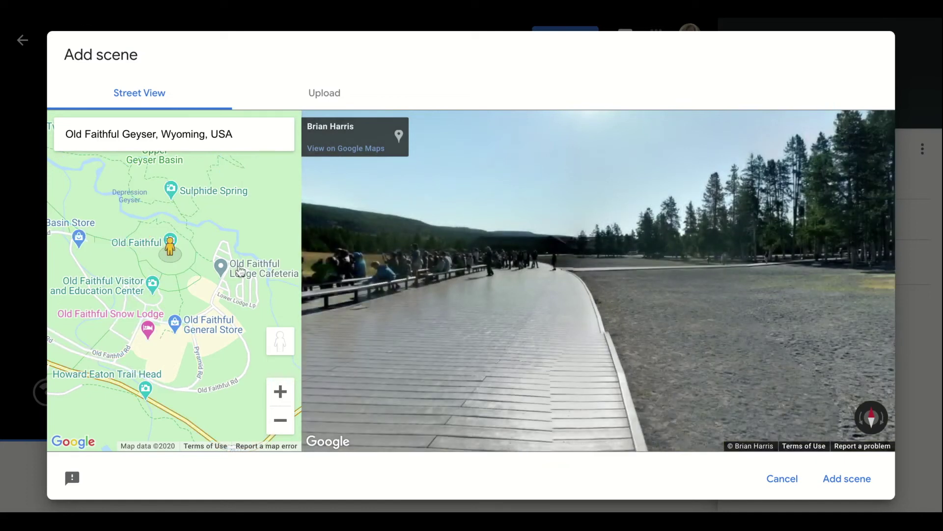
Step: Frame the panorama on the boardwalk crowd and the erupting geyser
drag(414, 295, 623, 363)
drag(629, 244, 657, 305)
drag(392, 310, 597, 294)
drag(371, 314, 408, 273)
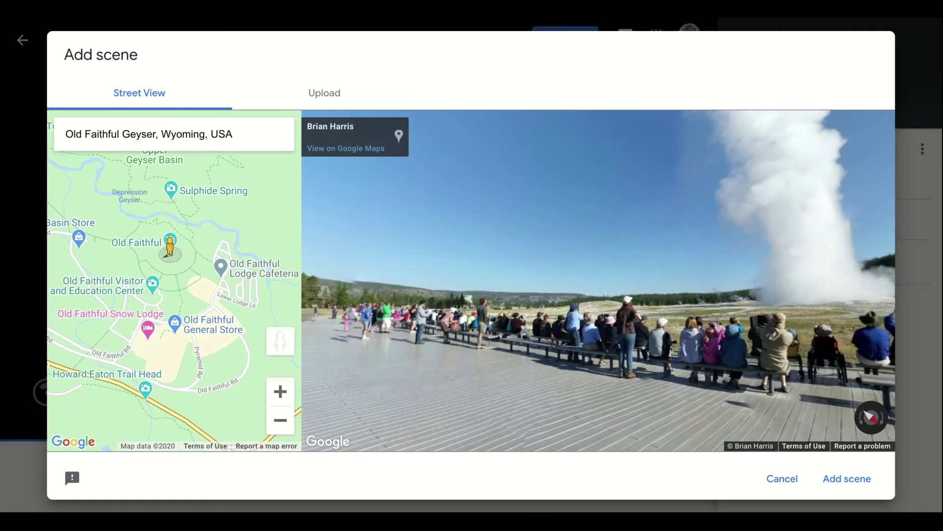
Step: Add the Old Faithful panorama as a scene titled 'Old Faithful'
click(847, 482)
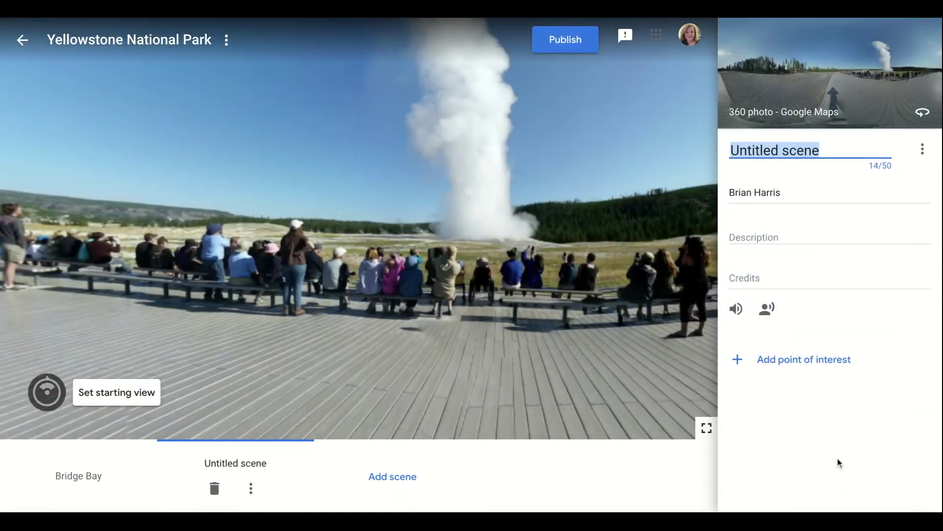
text(Ol)
text(d)
key(BackSpace)
text(ld Faithf)
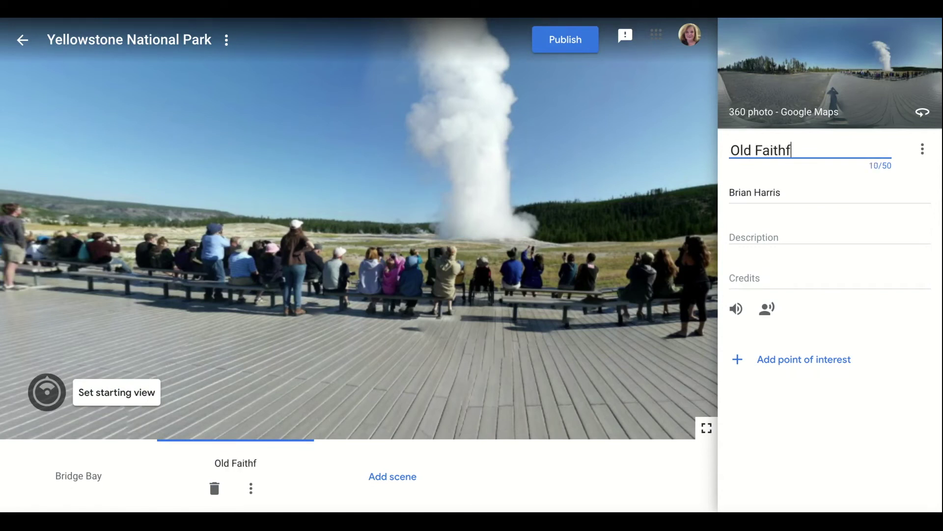
text(ul)
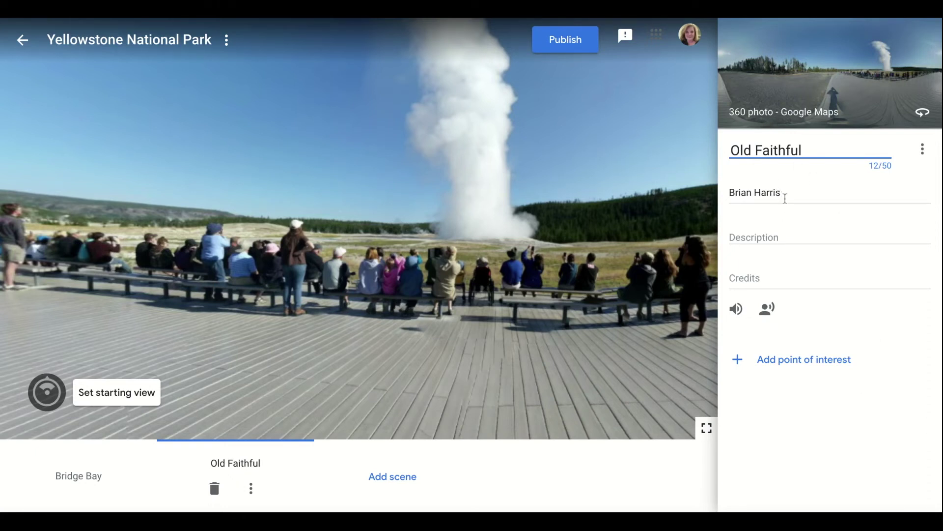
Step: Enter the scene description 'Old Faithful Yellowstone National Park'
click(763, 235)
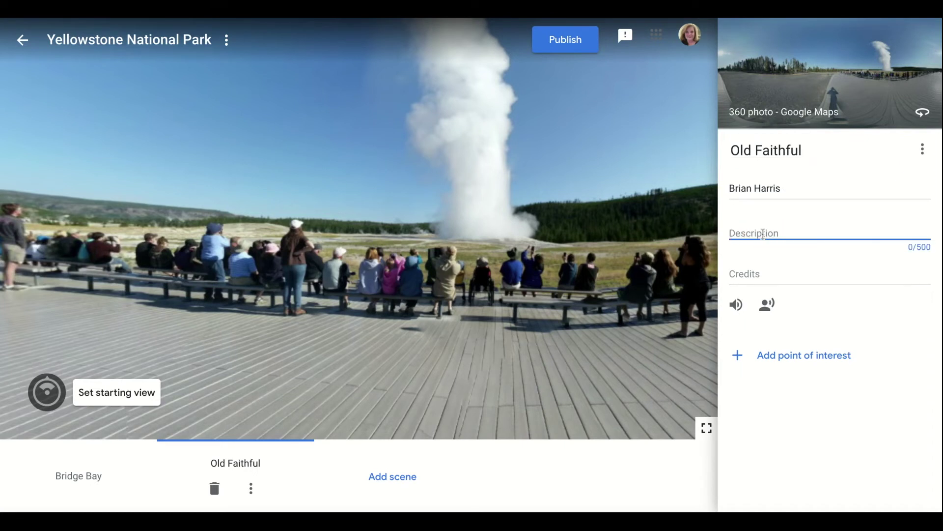
text(Old Faithful)
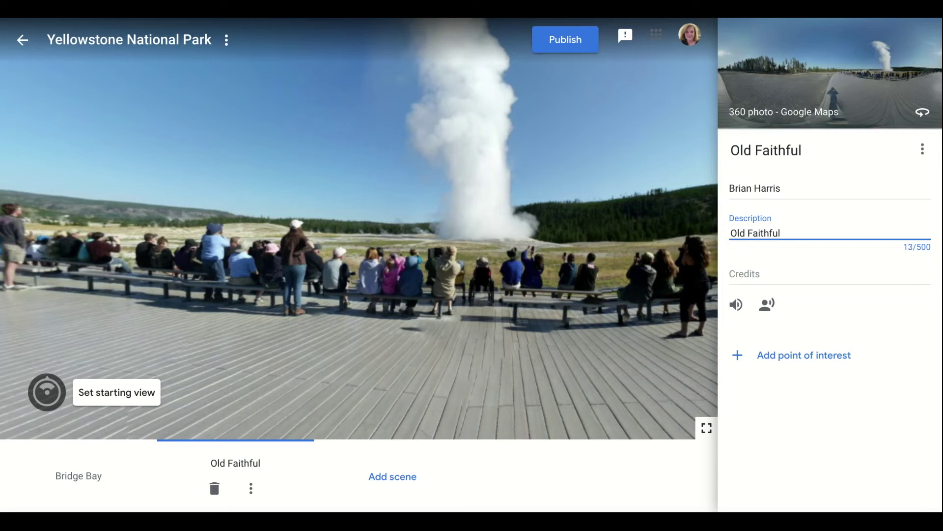
text( Yellowstone National Park)
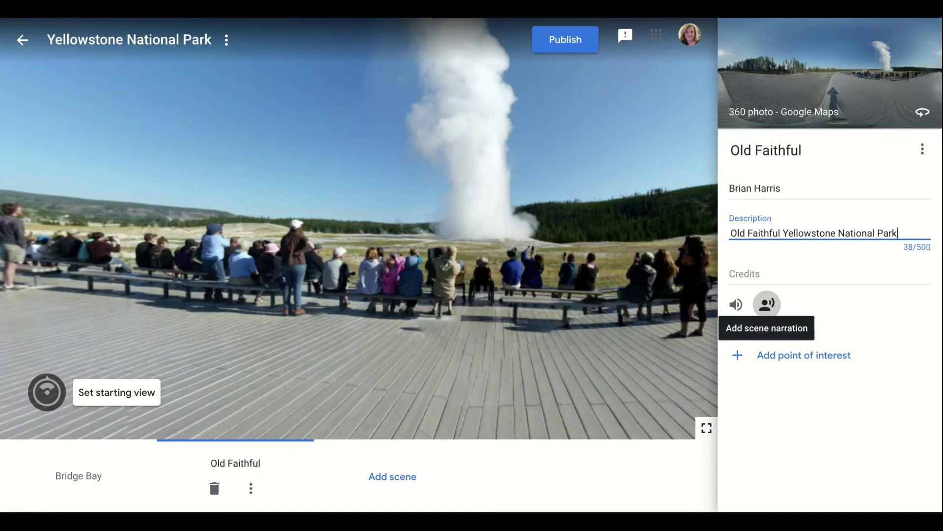
click(767, 304)
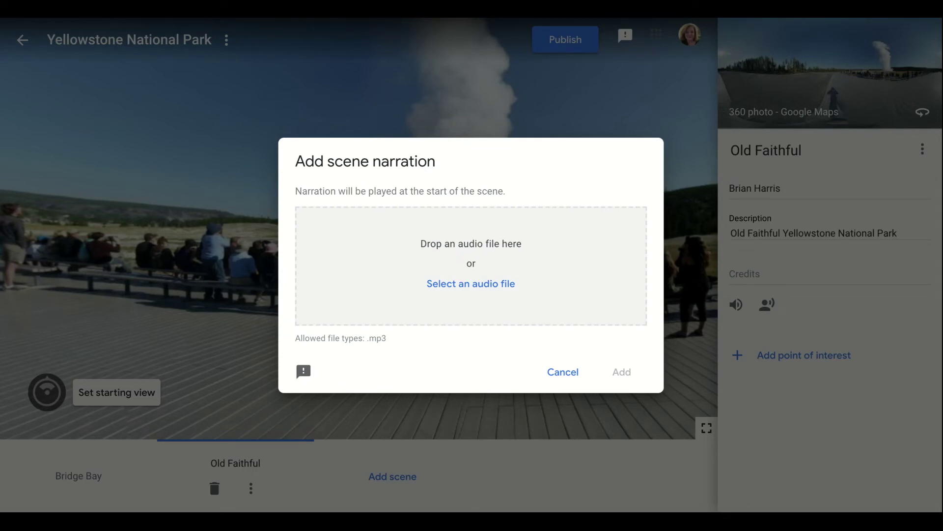
click(572, 375)
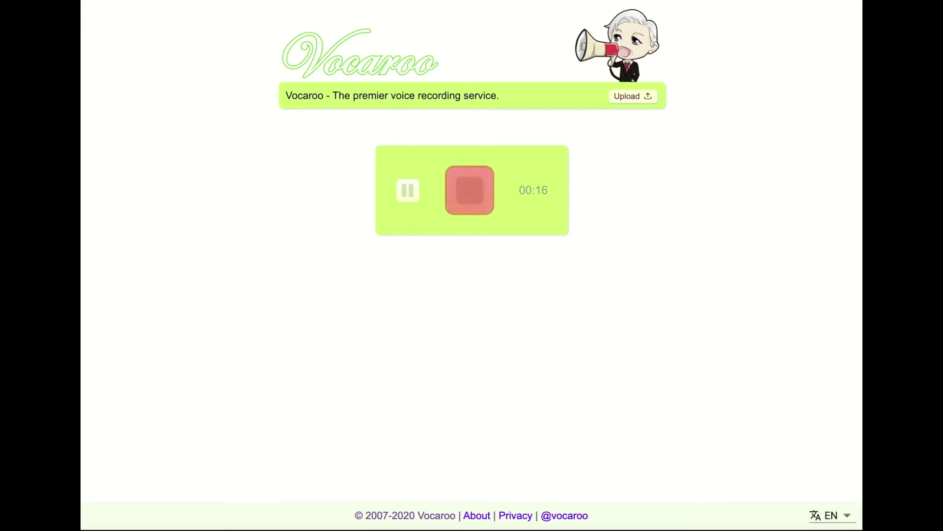
Step: Stop the 19-second Vocaroo narration, play it back, and save it for sharing
key(space)
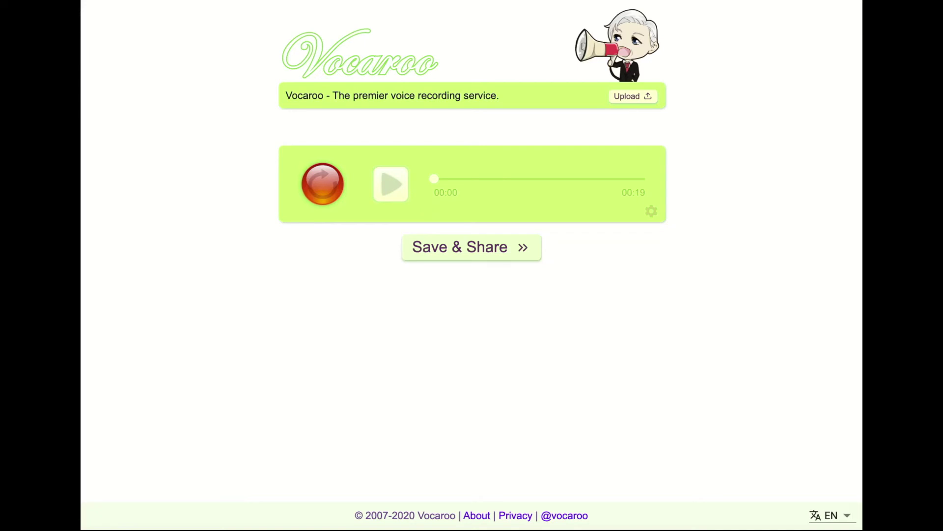
click(394, 195)
key(space)
click(471, 248)
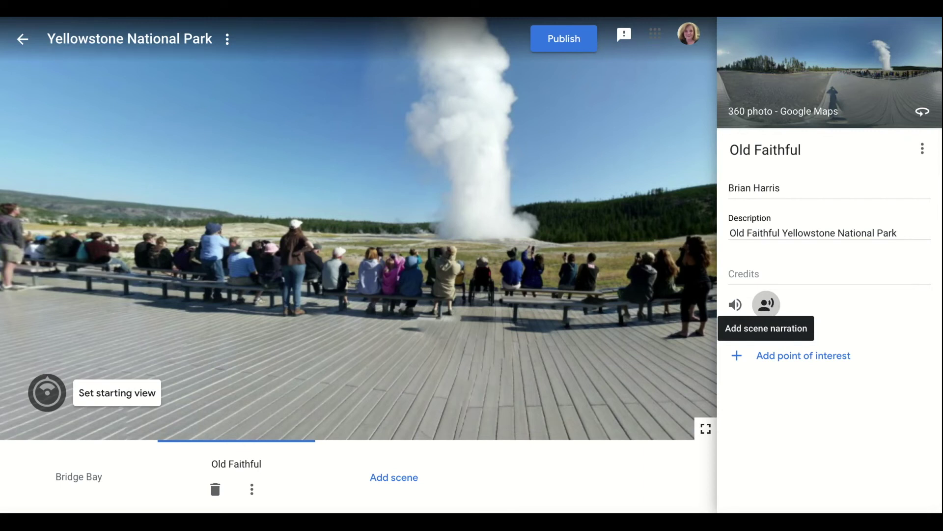
Step: Upload Old Faithful Information.mp3, preview it, and add it as scene narration
click(766, 304)
click(479, 287)
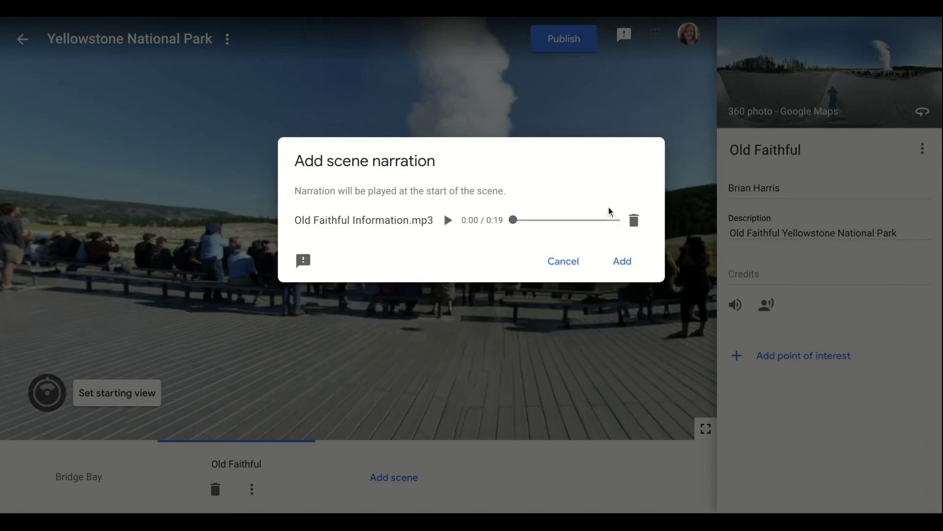
click(446, 221)
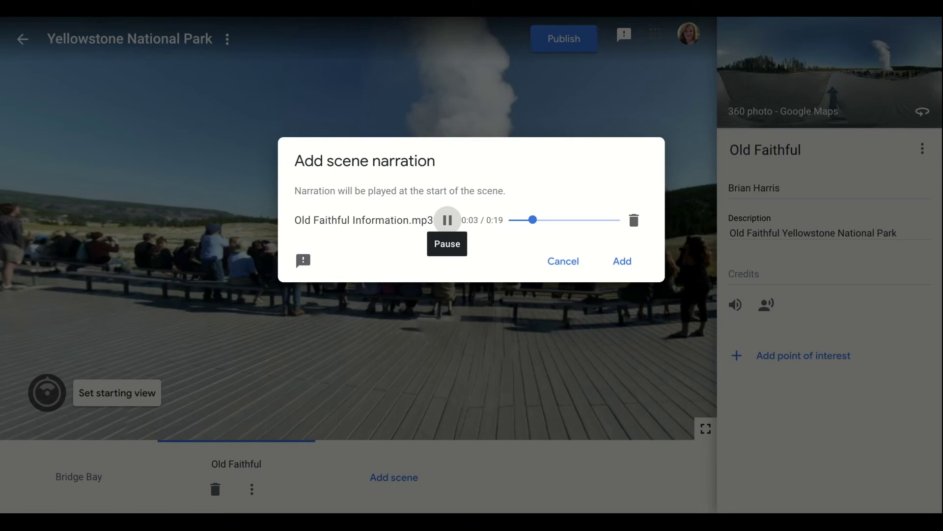
click(447, 220)
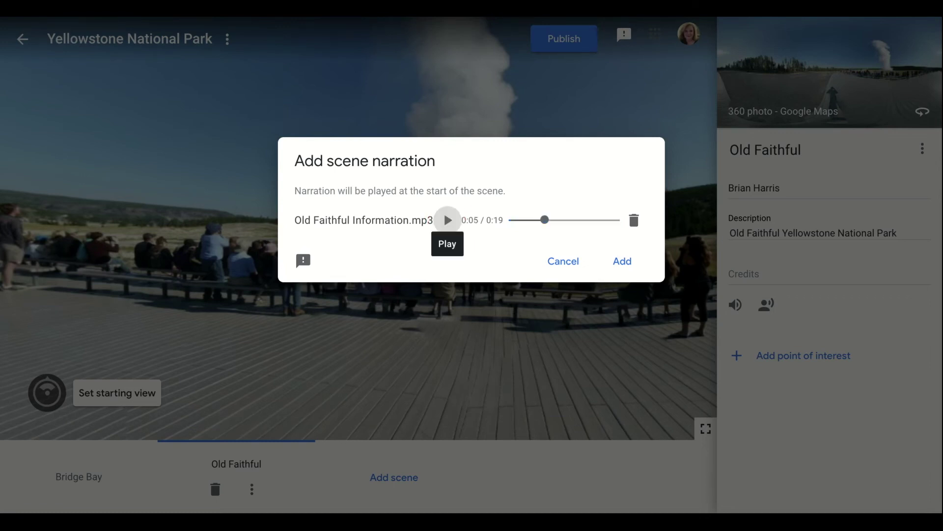
click(628, 268)
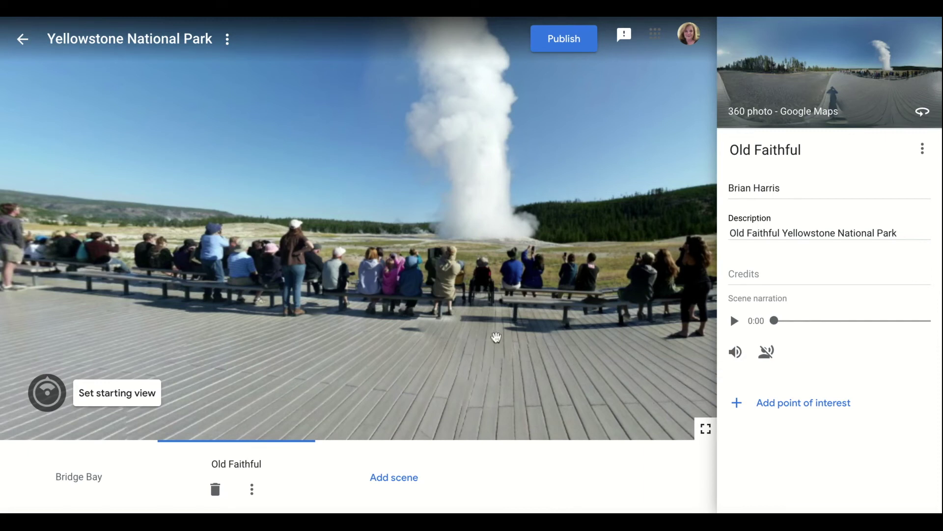
Step: Cancel adding ambient audio and look around the Old Faithful panorama
click(735, 352)
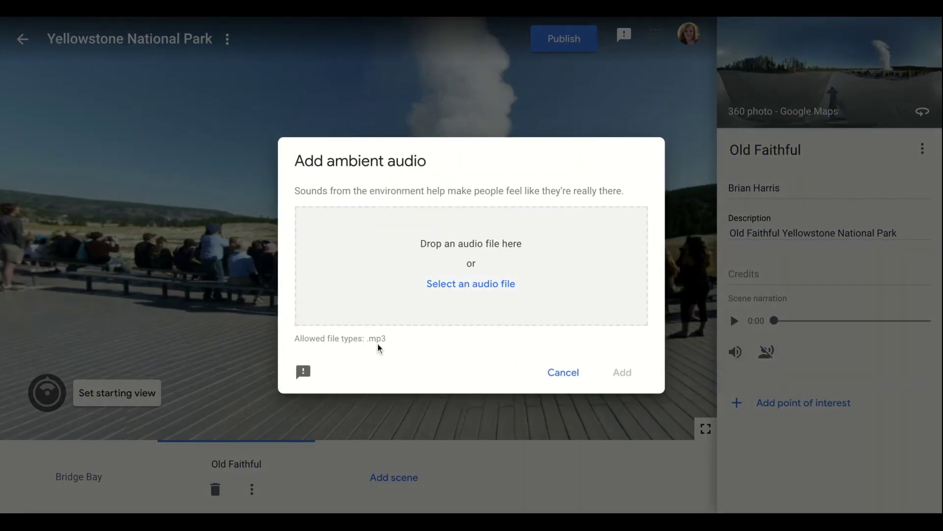
click(562, 373)
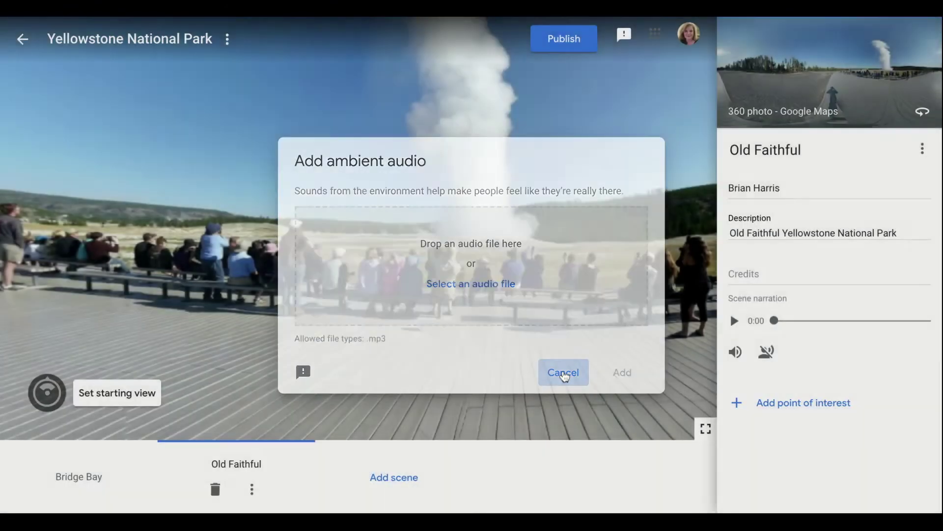
mouse_move(560, 363)
mouse_down()
mouse_move(202, 358)
mouse_move(538, 356)
mouse_up()
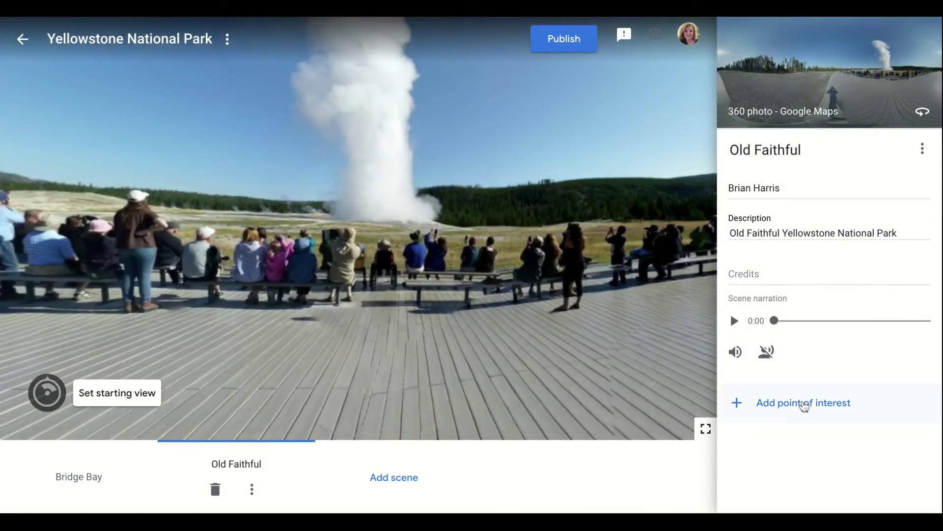
Step: Add a point of interest on the geyser titled 'Old Faithful'
click(803, 402)
drag(472, 265, 368, 131)
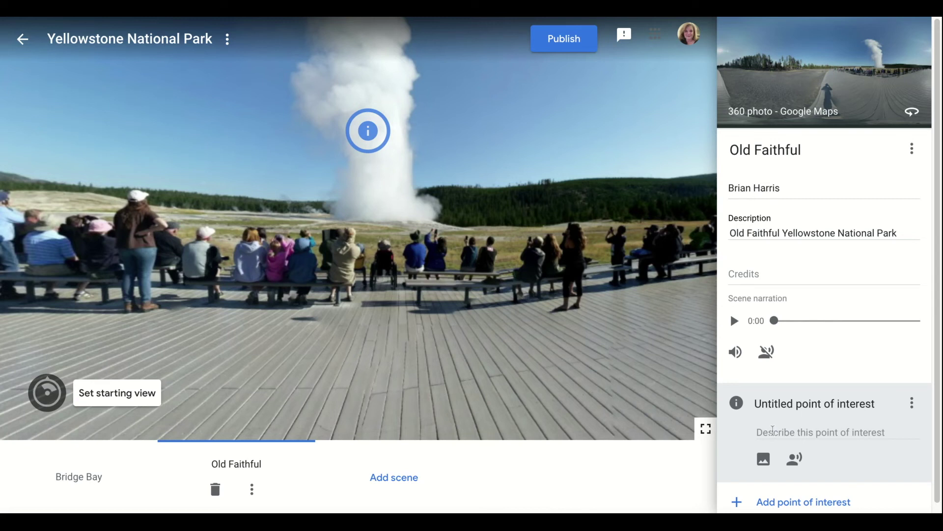
click(783, 404)
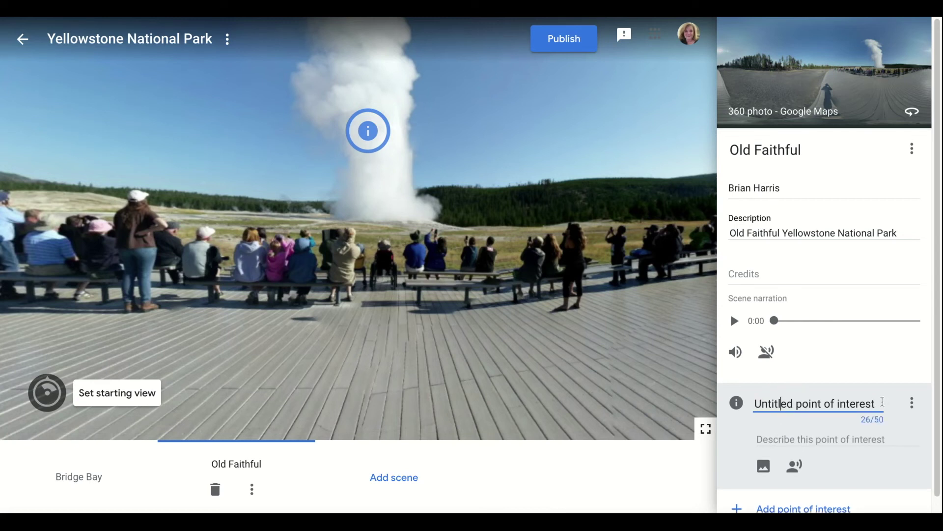
drag(753, 405, 883, 402)
text(Ol)
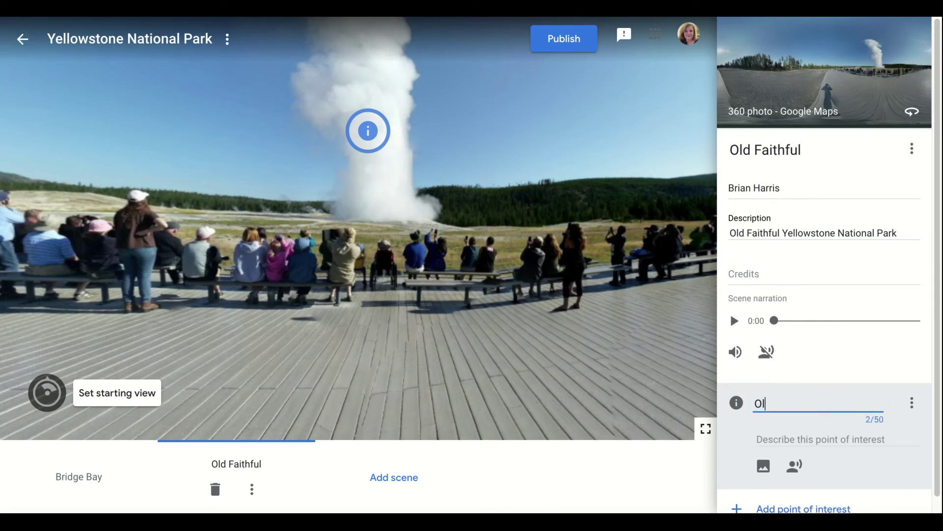
text(d Faithful)
Step: Give the Old Faithful point an uploaded geyser photo as its image overlay
click(764, 467)
click(487, 290)
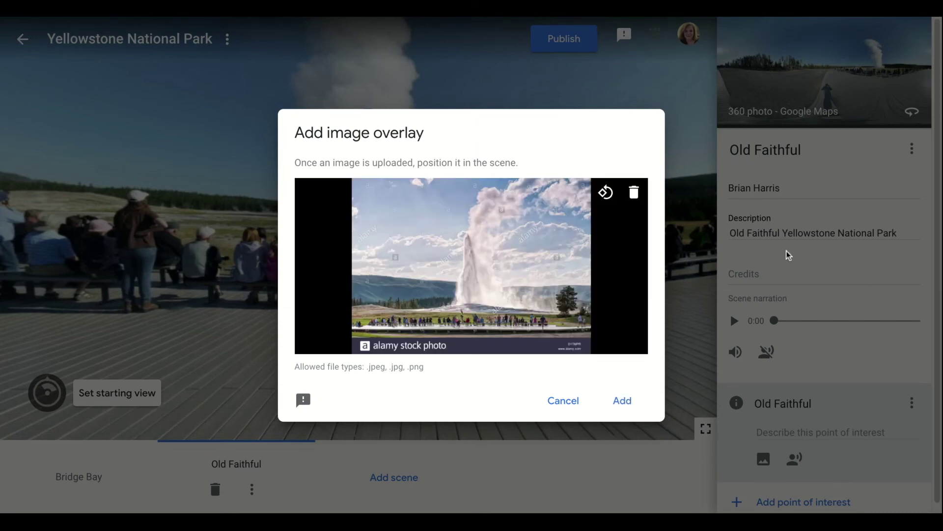
click(619, 403)
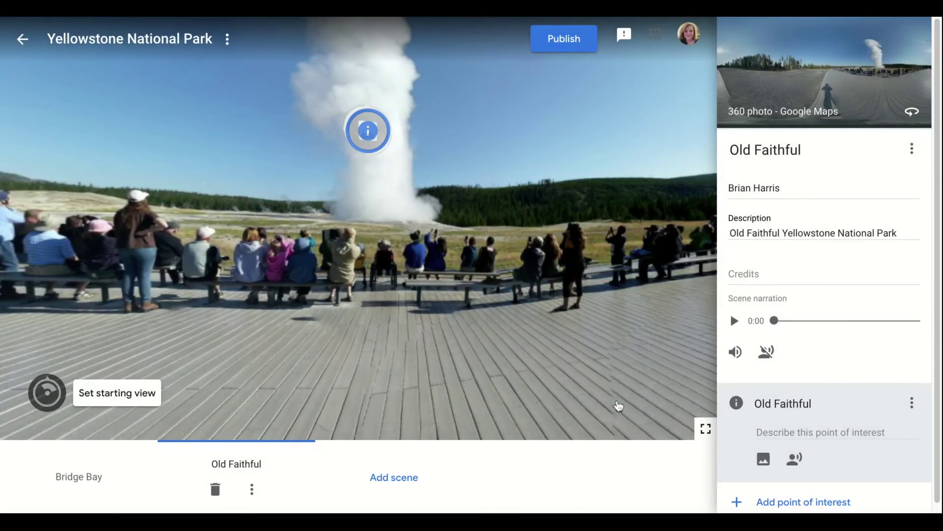
click(367, 127)
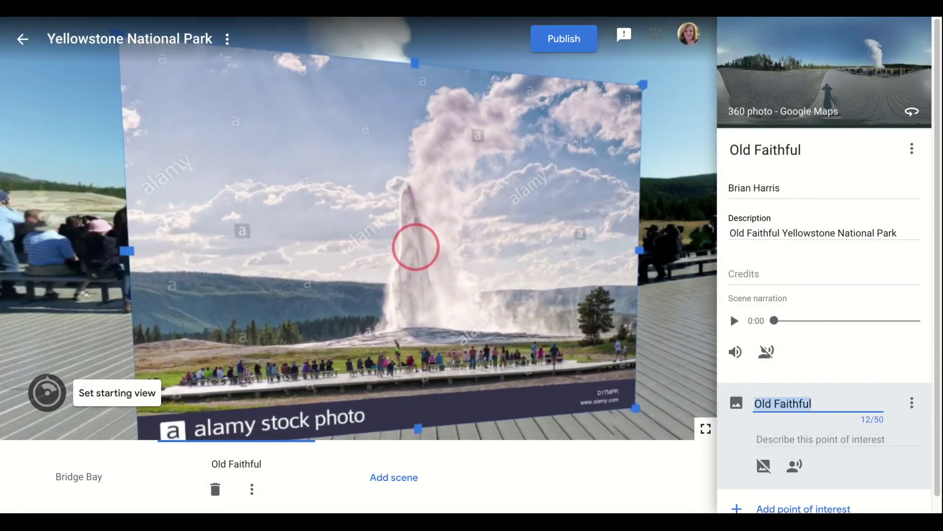
drag(643, 78, 648, 85)
click(316, 185)
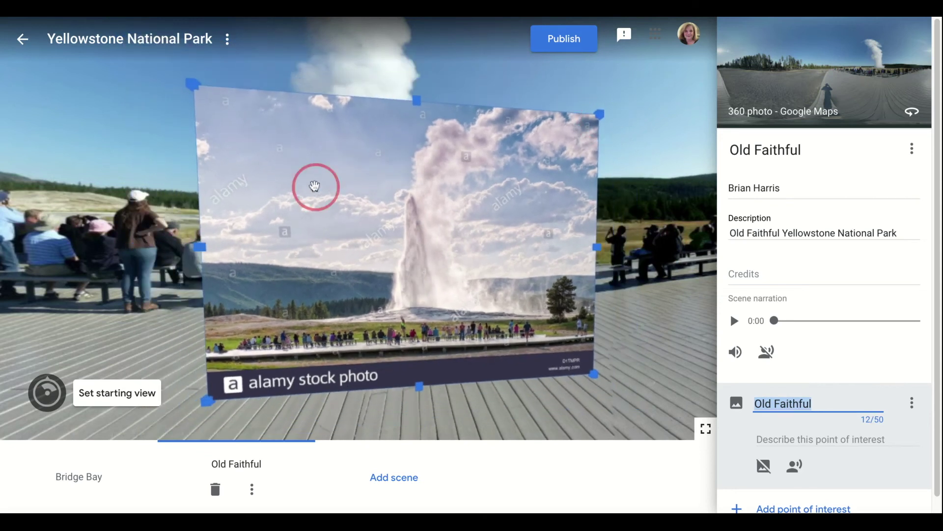
drag(315, 185, 299, 179)
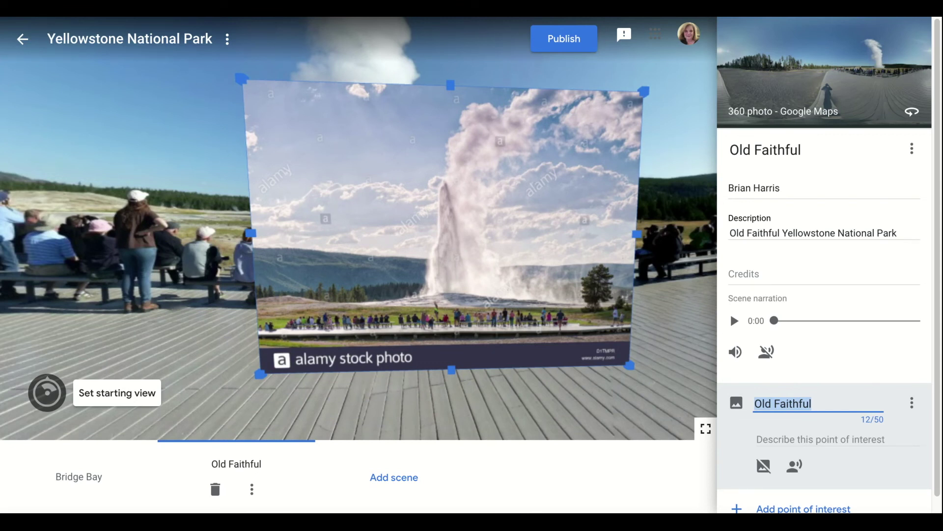
click(683, 145)
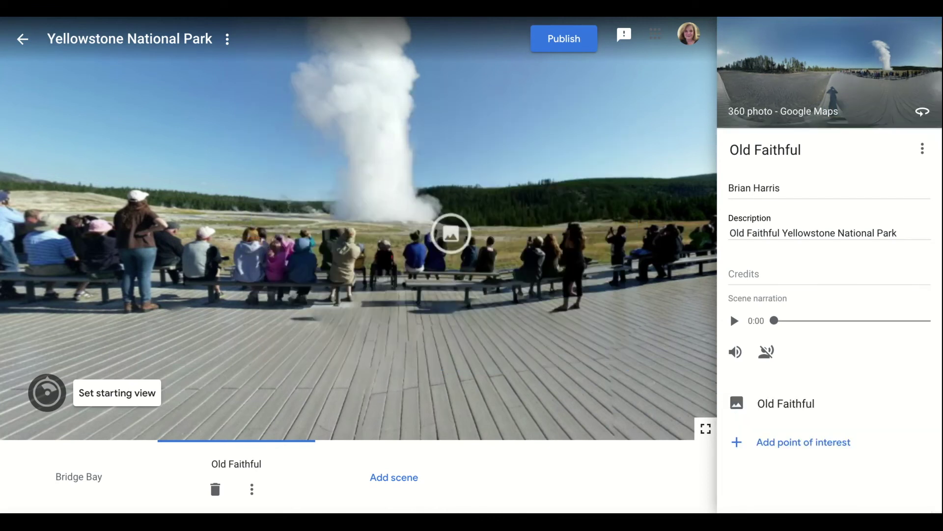
click(455, 231)
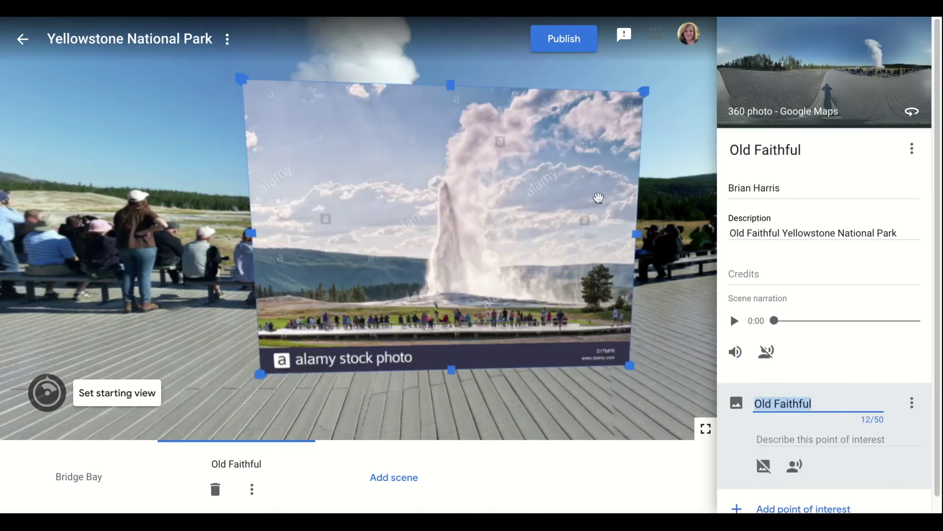
click(670, 155)
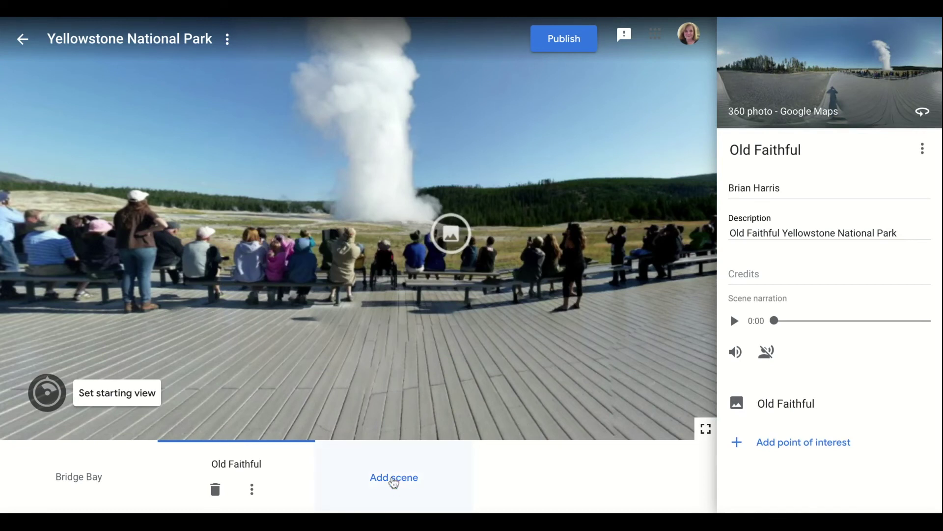
Step: Search 'Yellowstone' and add the North Entrance Street View panorama as a new scene
click(394, 478)
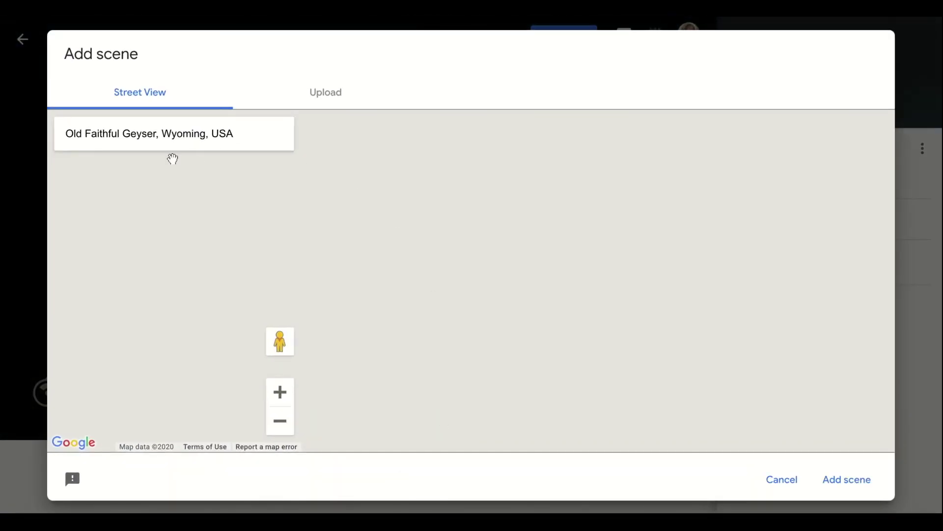
drag(244, 133, 17, 131)
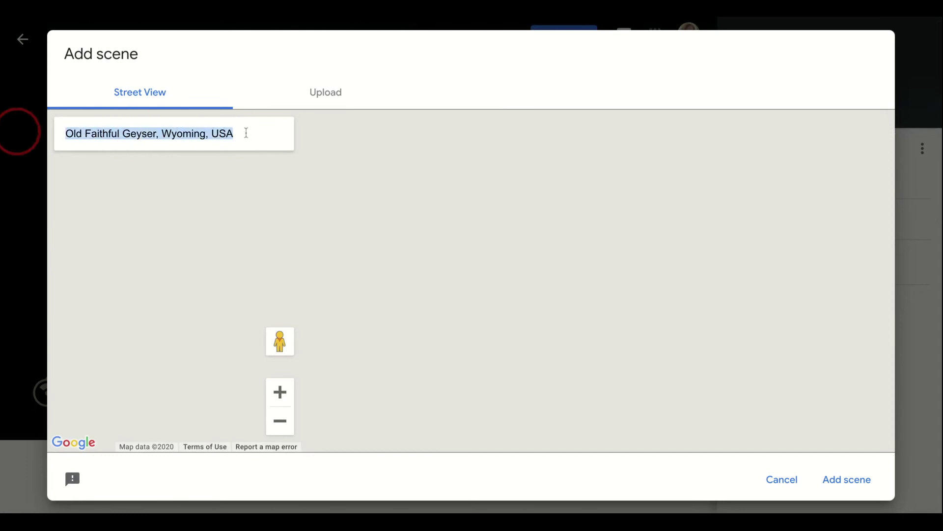
text(Yellowstone)
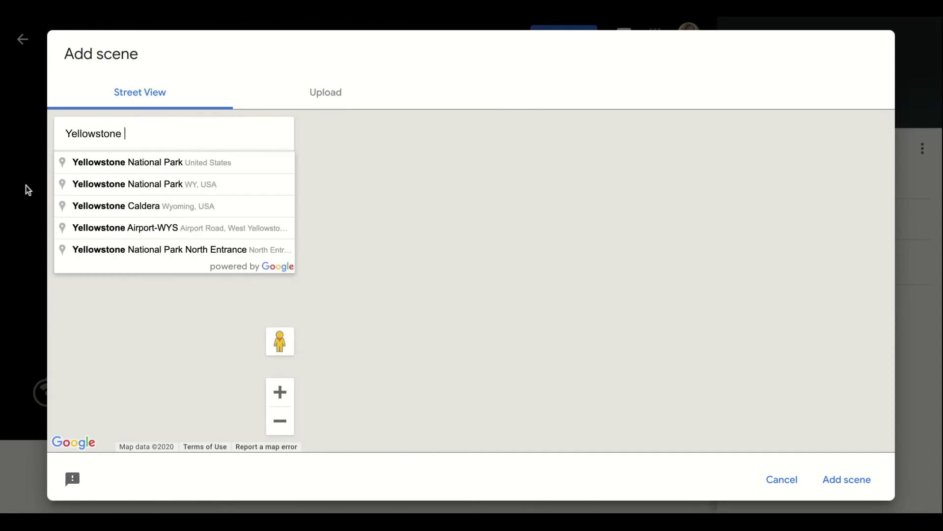
click(137, 250)
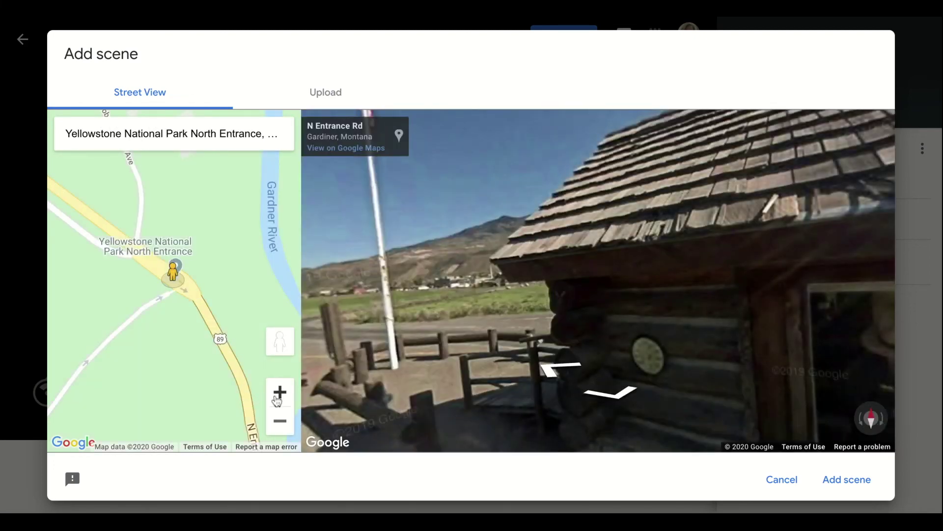
drag(436, 285, 615, 289)
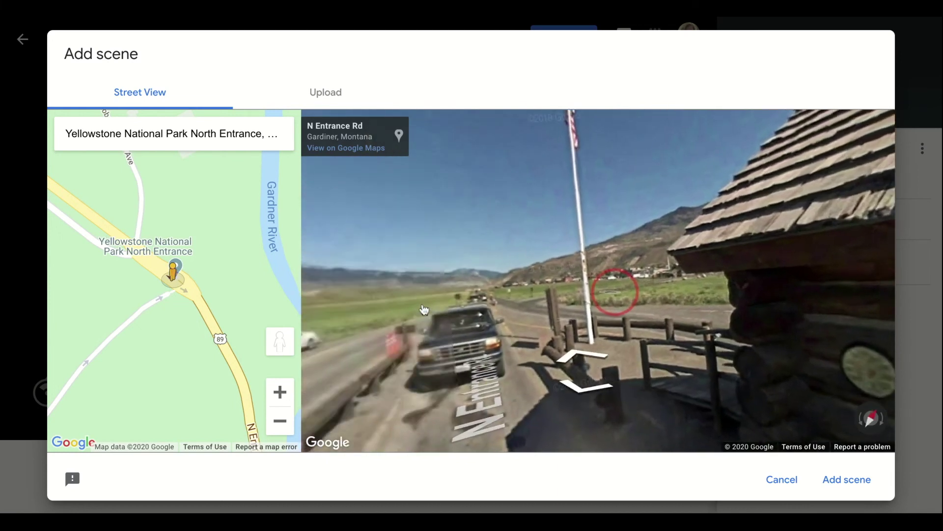
drag(364, 290, 579, 274)
drag(392, 280, 412, 238)
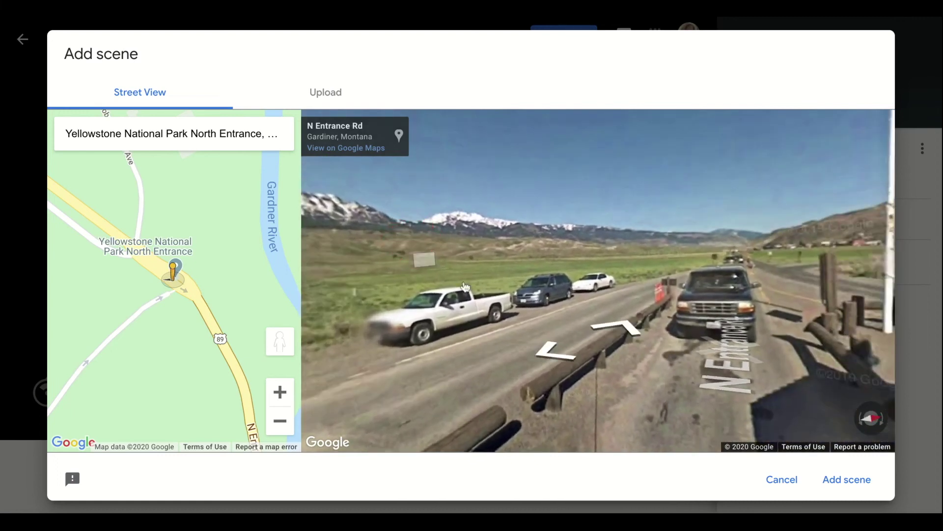
click(839, 480)
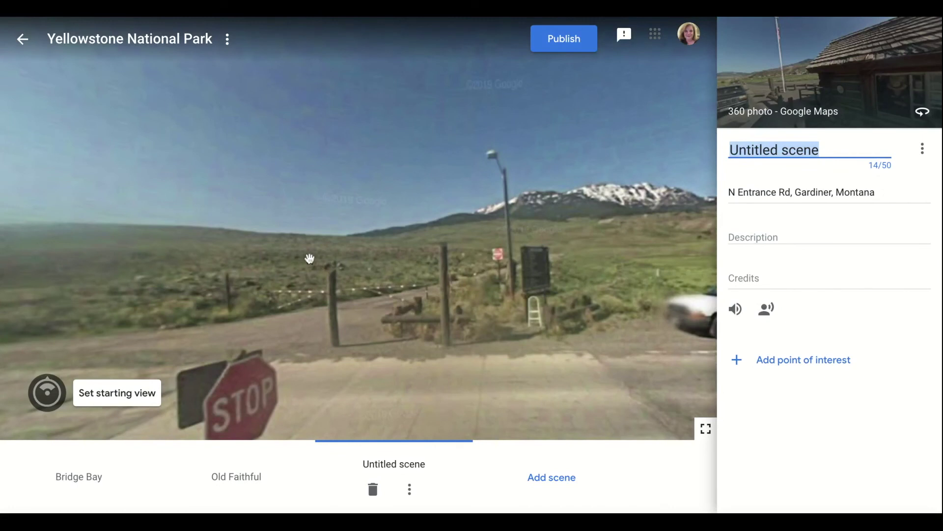
Step: Save the third scene's starting view facing the flagpole and log entrance building
drag(545, 262, 415, 257)
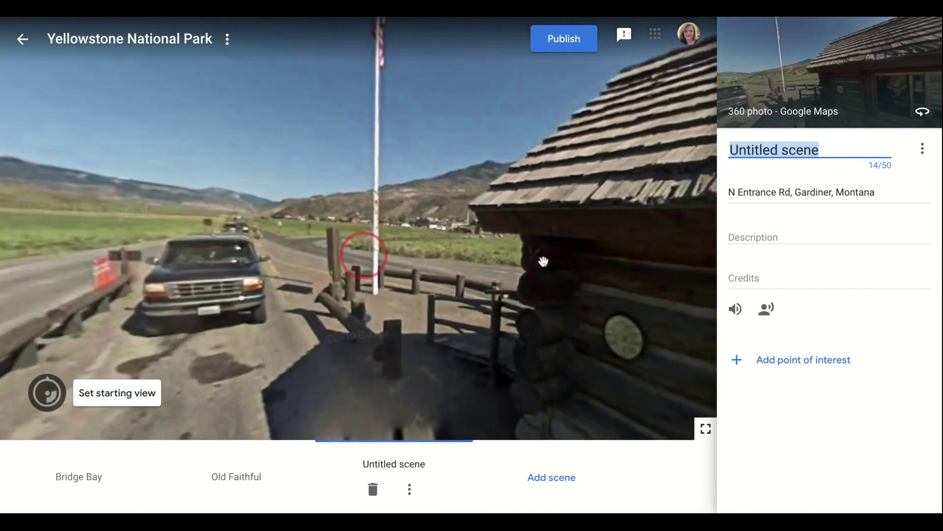
drag(543, 261, 352, 240)
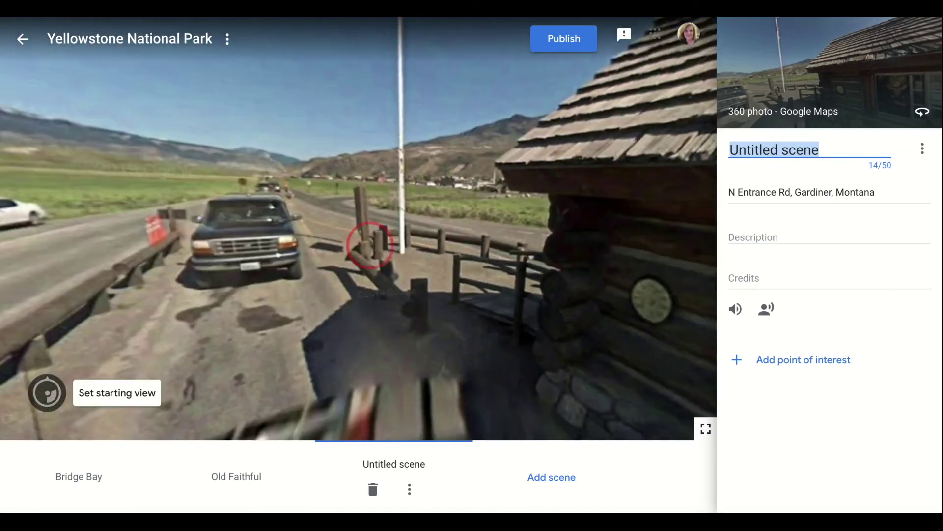
click(118, 393)
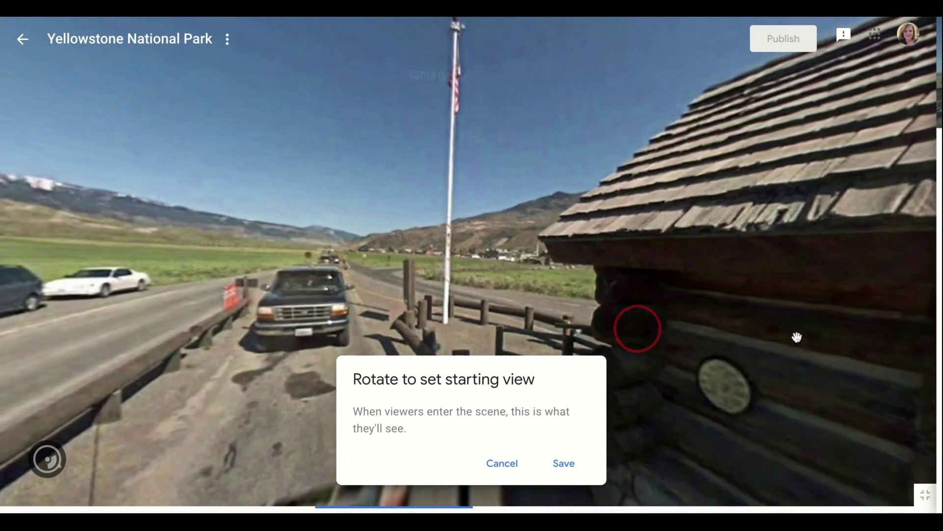
click(566, 473)
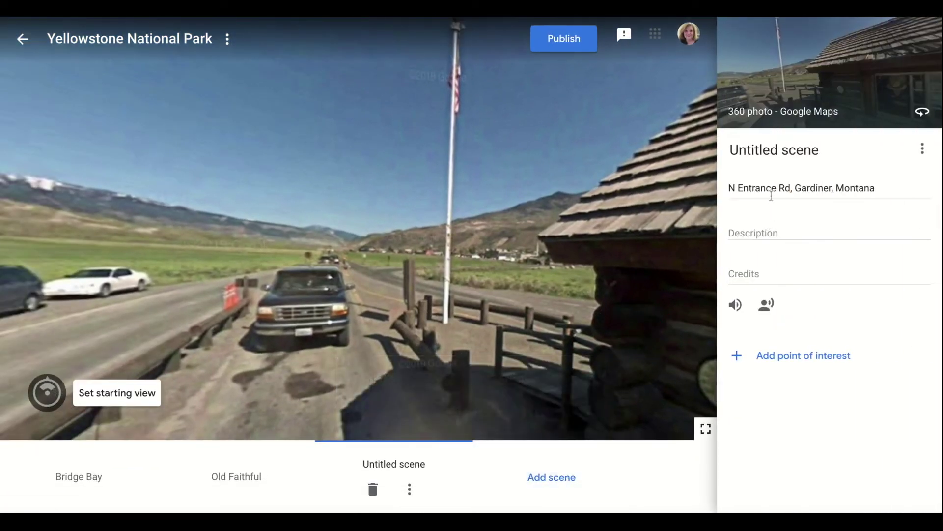
click(771, 147)
Step: Retitle the third scene from 'Untitled scene' to 'Yellowstone North Entrance'
text(Yell)
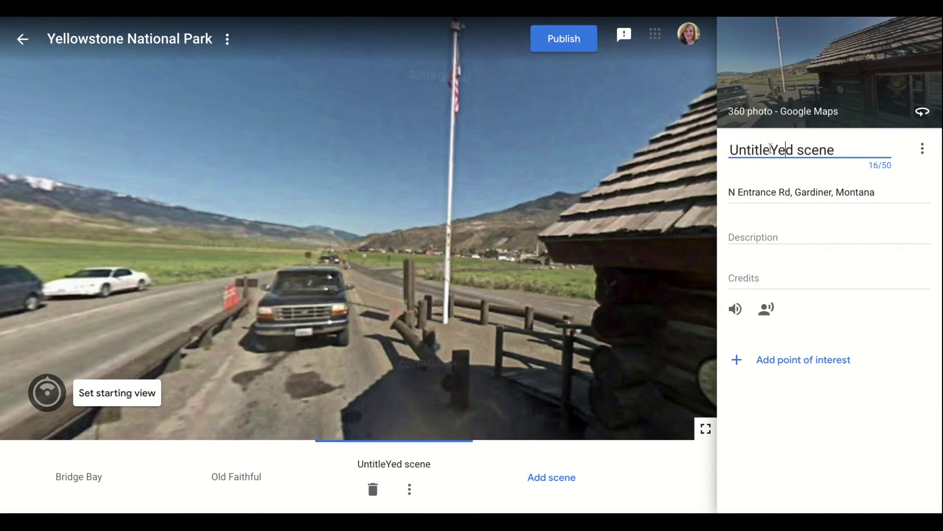
triple_click(846, 147)
text(Yesl)
key(BackSpace)
key(BackSpace)
text(llowstone No)
text(rth Entrance)
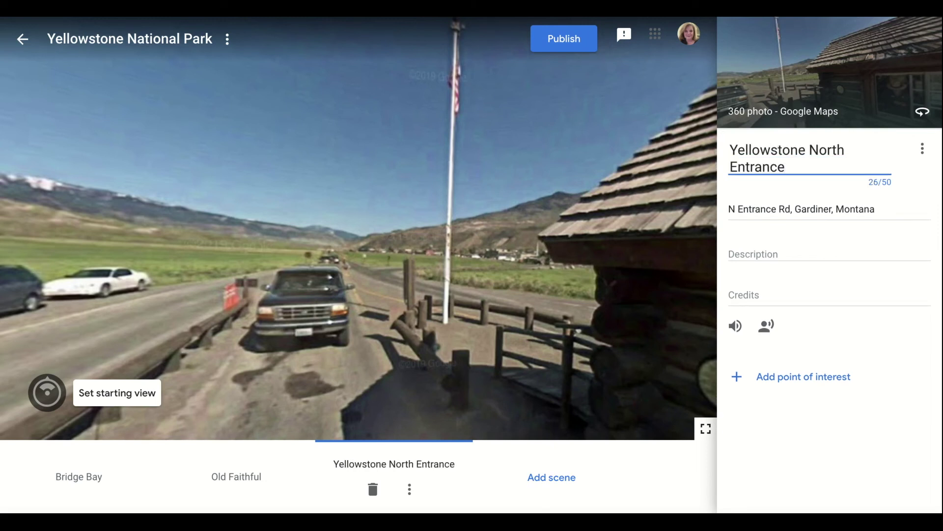
click(763, 254)
click(754, 287)
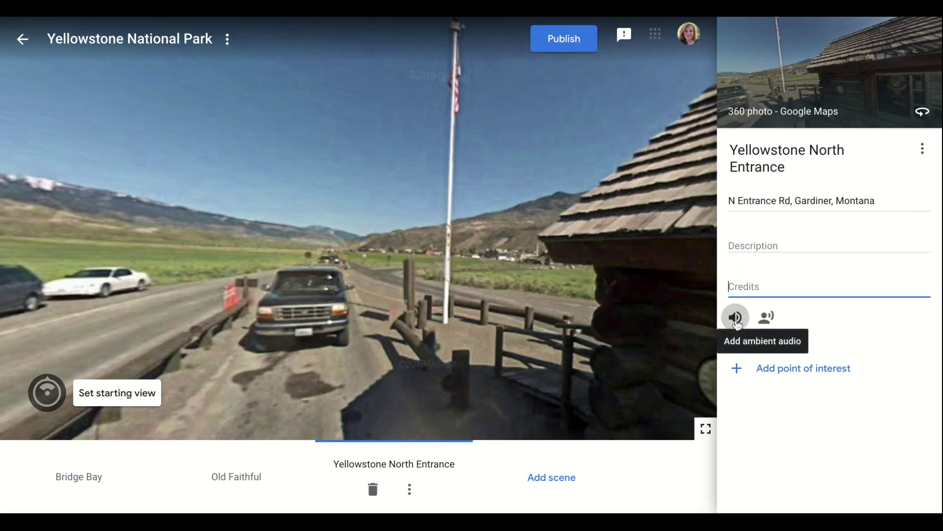
Step: Place a point of interest on the mountainside above the road and title it 'Buffalo'
click(801, 368)
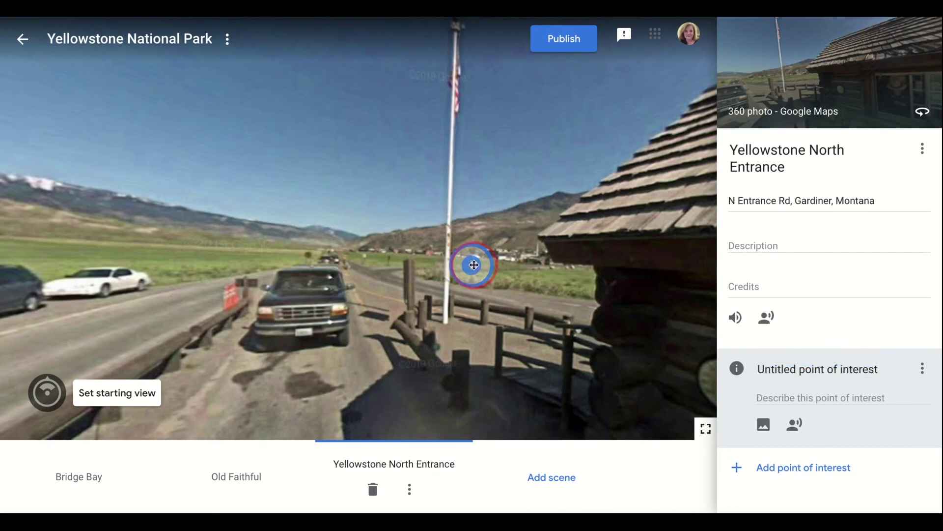
click(474, 265)
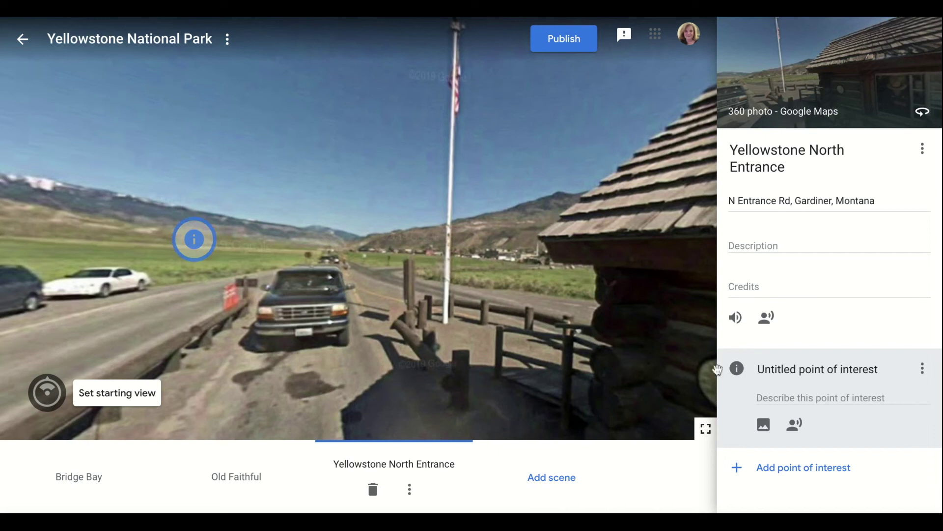
click(778, 366)
text(Buffalo)
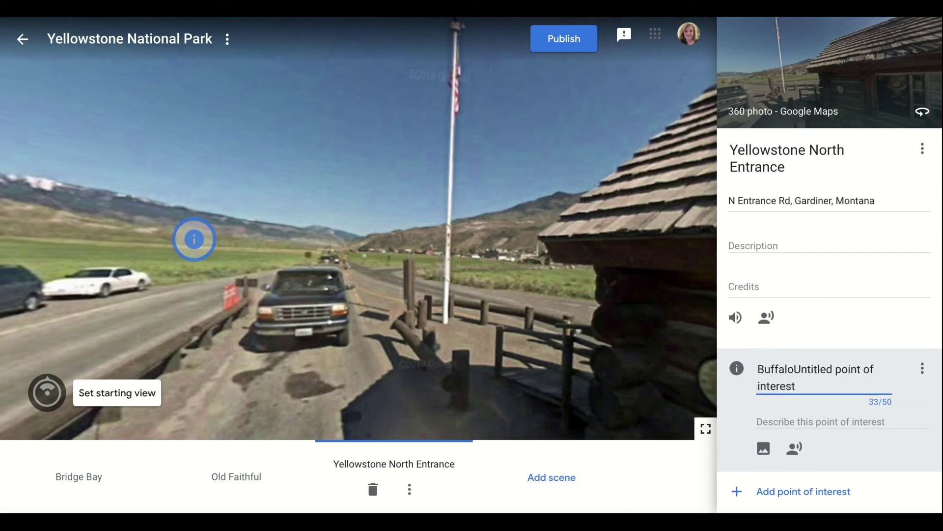
drag(797, 369, 879, 378)
key(BackSpace)
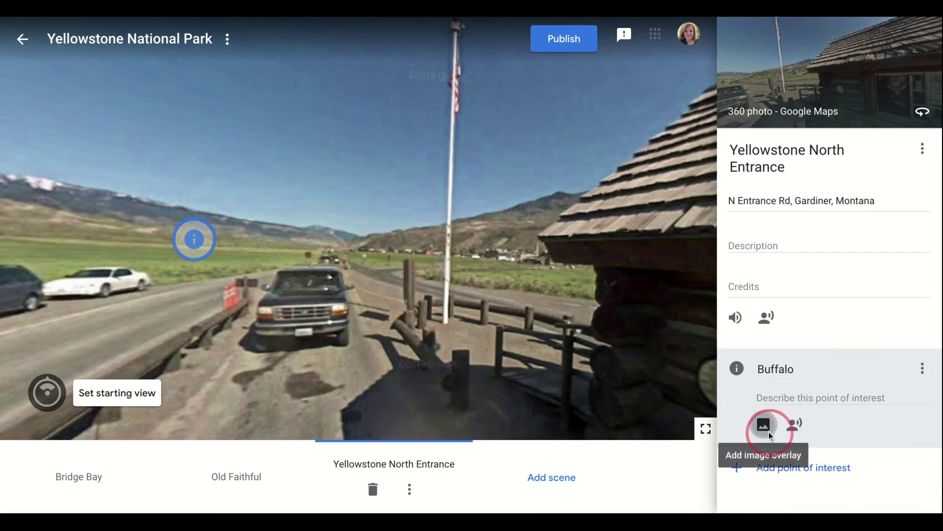
click(764, 424)
Step: Upload the buffalo herd photo as the Buffalo point's image overlay and bring it into view
click(465, 280)
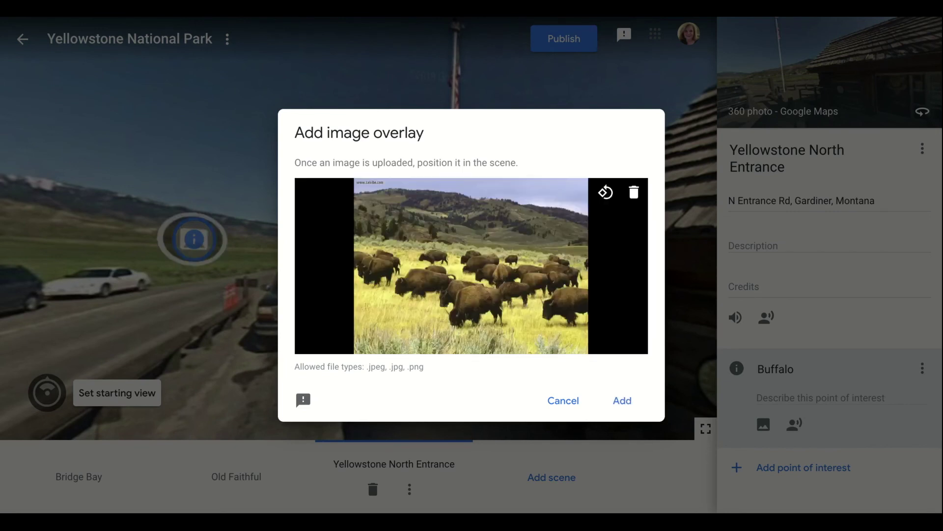
click(630, 404)
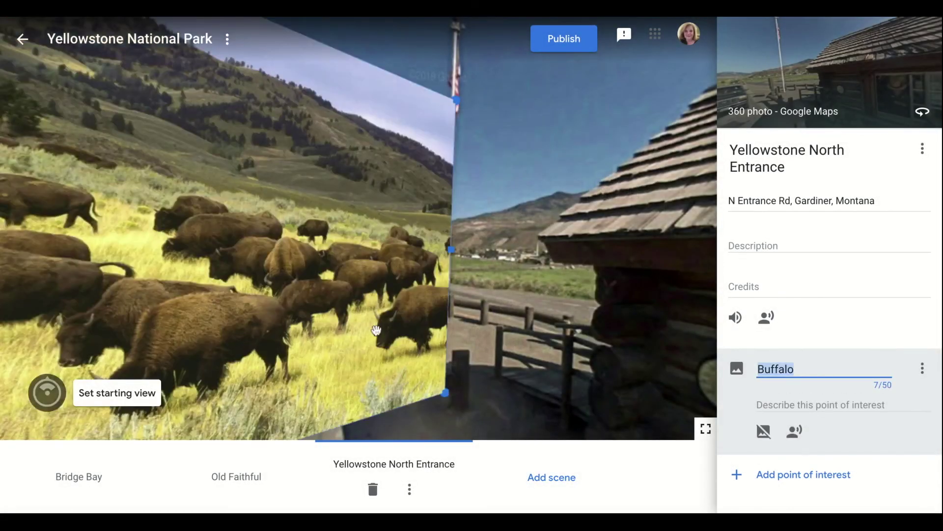
drag(316, 186, 559, 193)
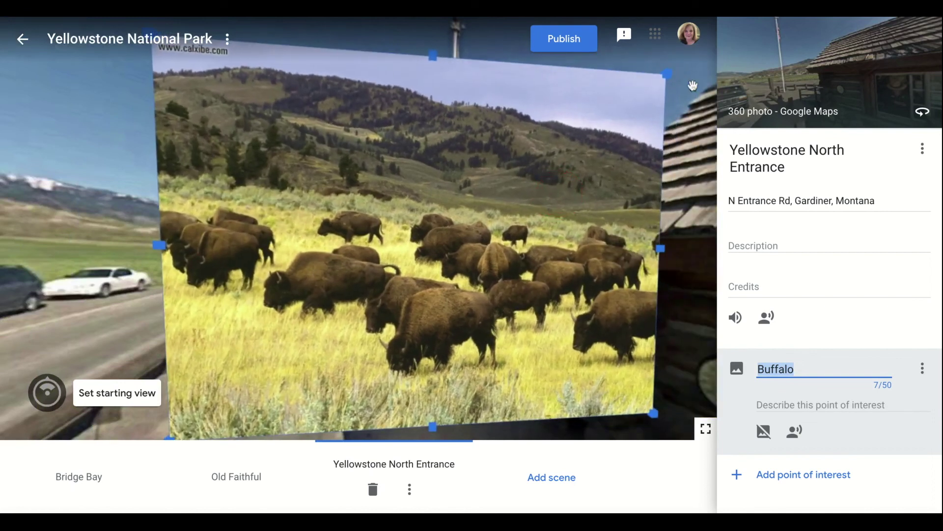
drag(665, 77, 629, 99)
drag(121, 154, 169, 109)
Step: Resize and reposition the buffalo overlay, checking its placement in collapsed marker form
drag(190, 78, 255, 105)
drag(394, 206, 439, 229)
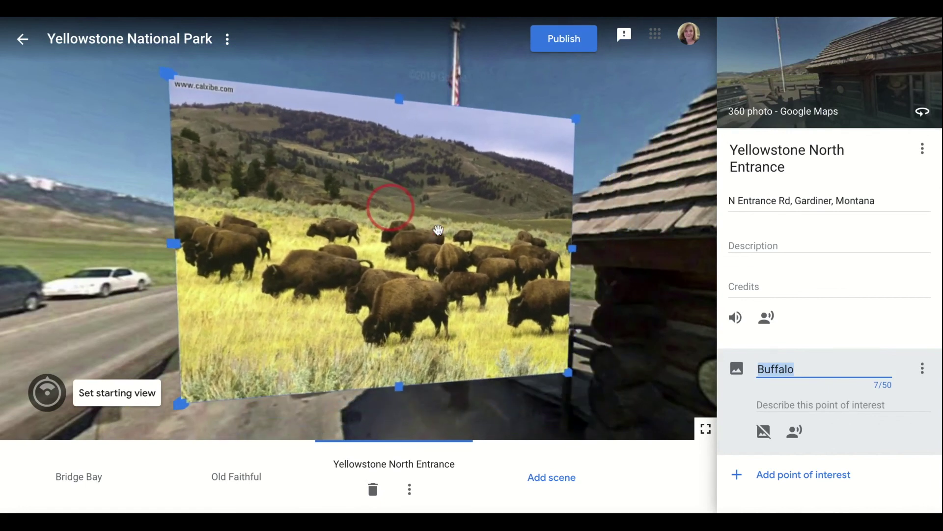
click(618, 112)
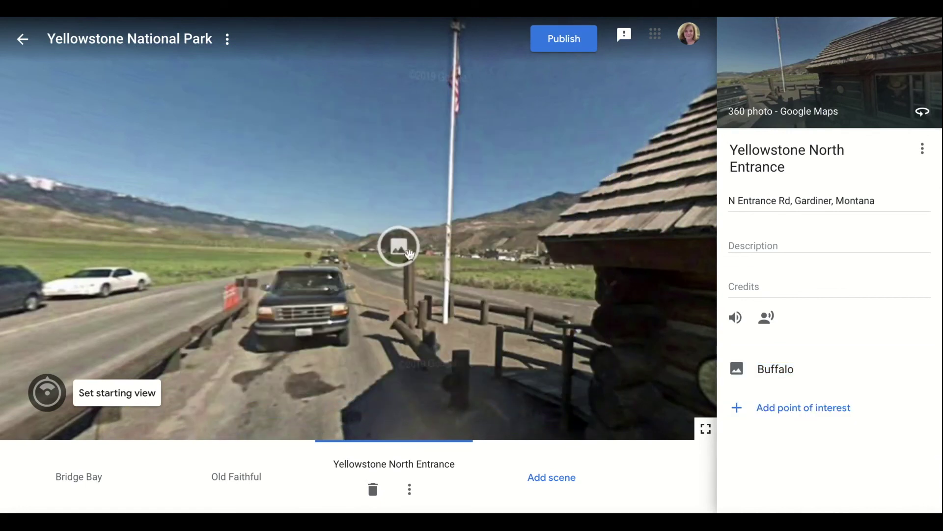
click(398, 245)
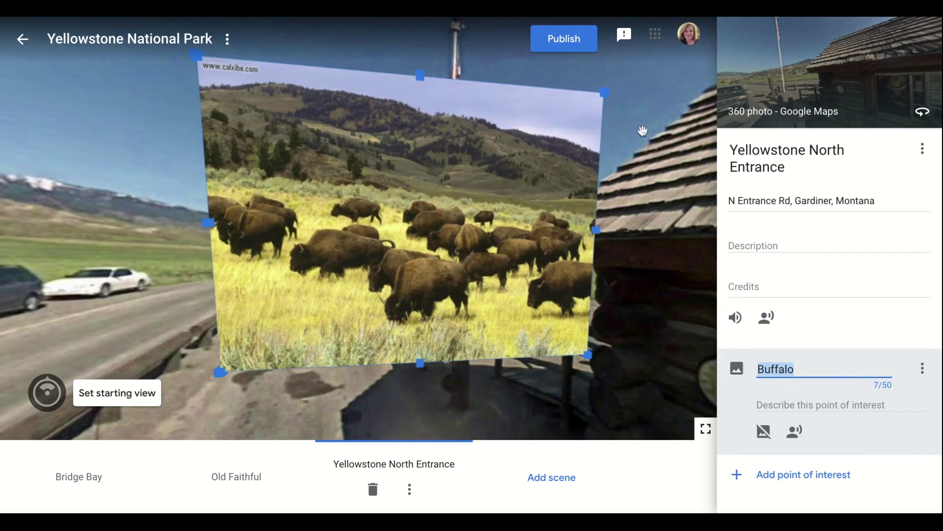
click(641, 130)
click(435, 226)
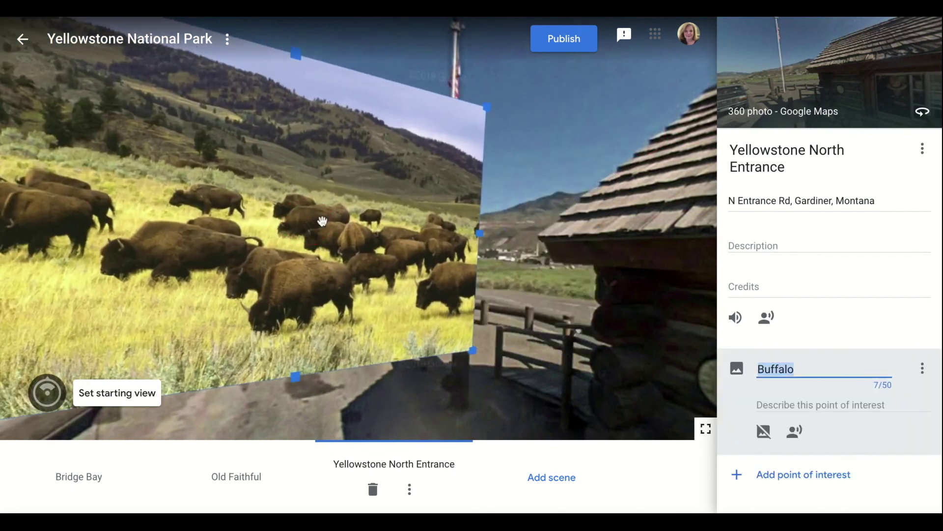
click(561, 166)
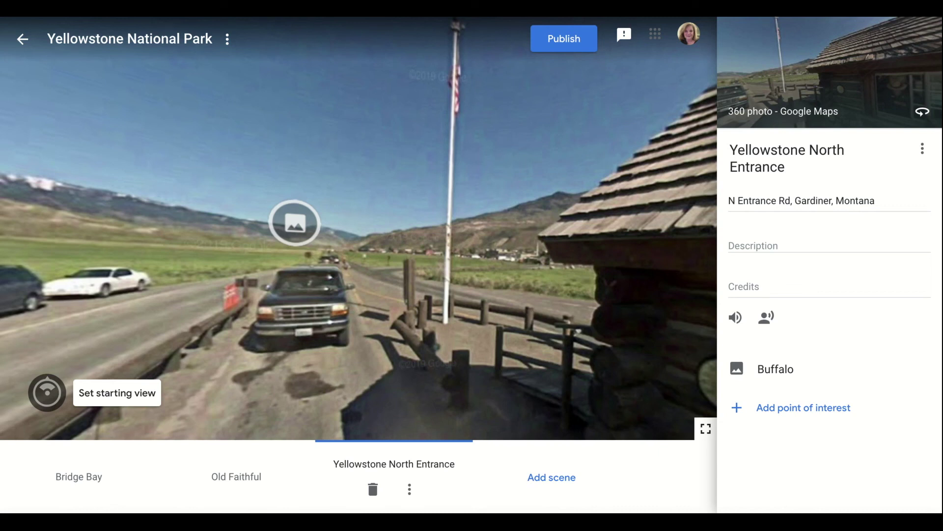
click(229, 41)
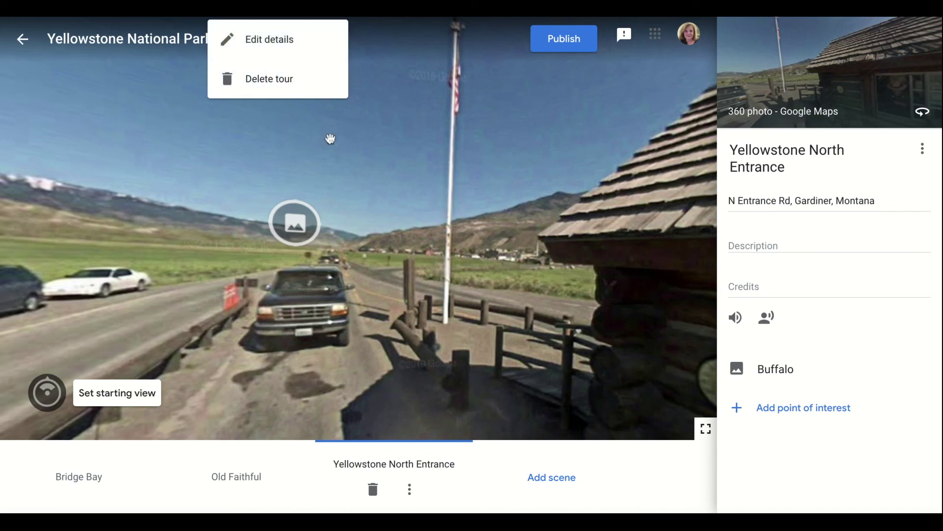
Step: Publish the Yellowstone National Park tour with Unlisted visibility and open it in Poly
click(328, 139)
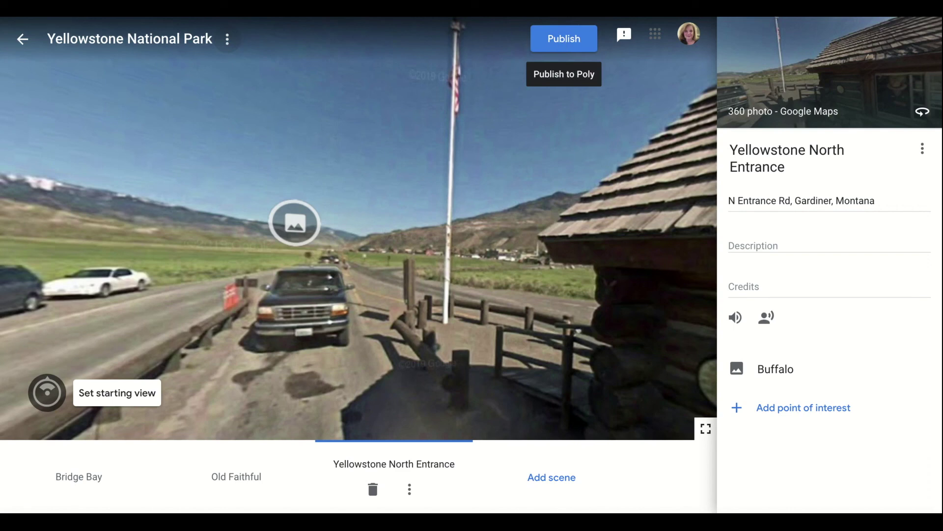
click(564, 39)
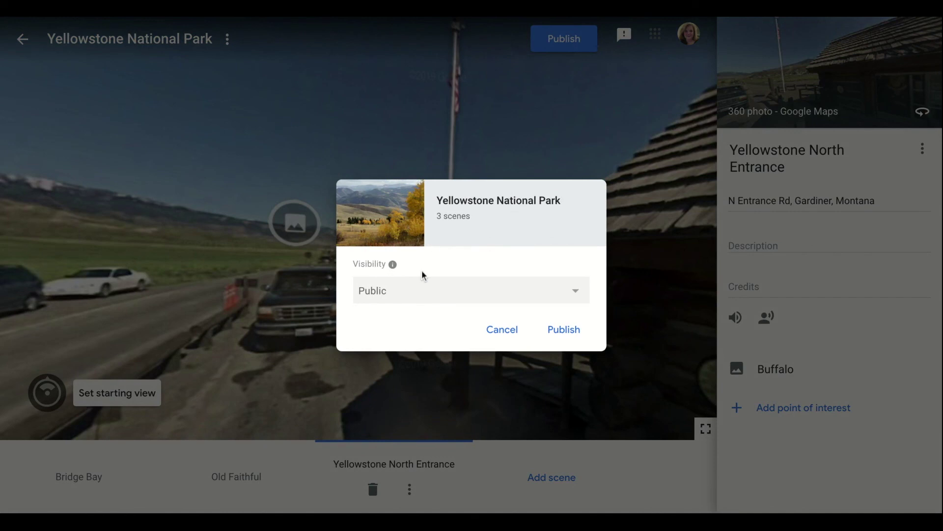
click(579, 295)
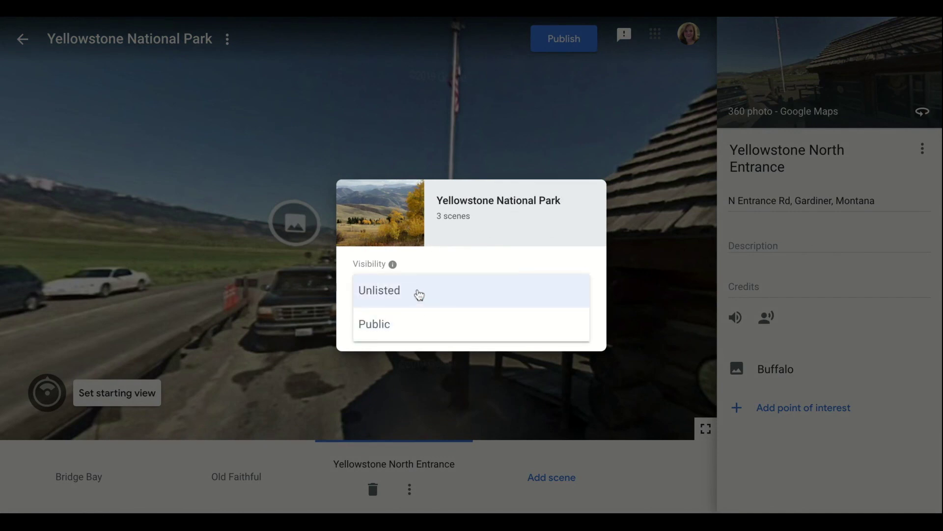
click(419, 294)
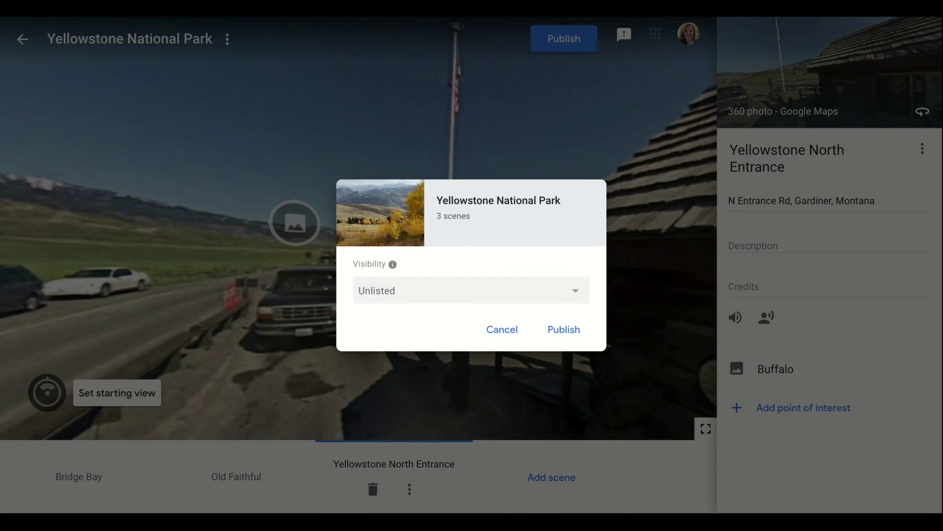
click(570, 332)
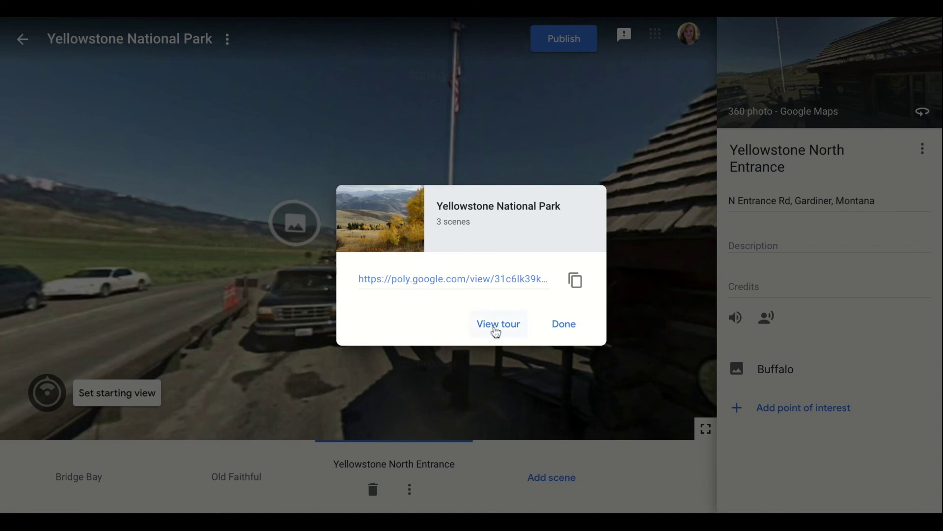
click(511, 327)
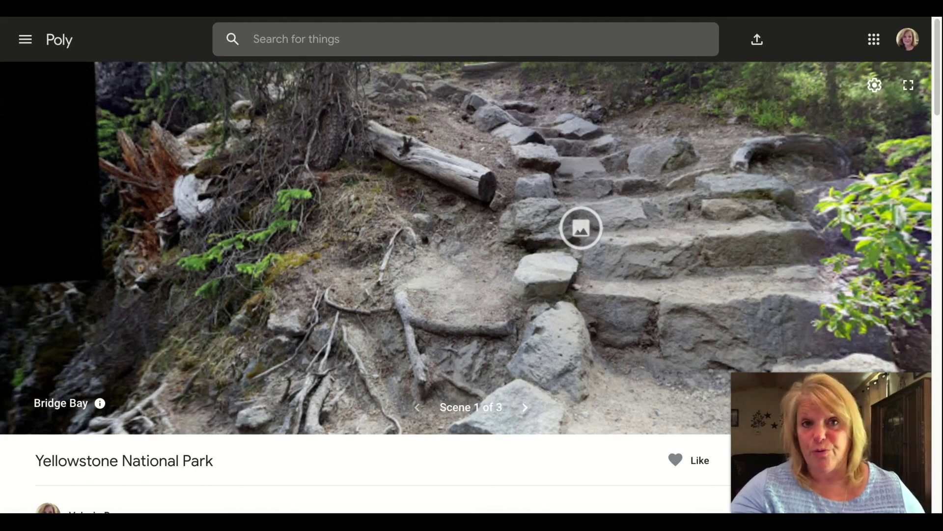
Step: Pan the Bridge Bay panorama from the stone bridge arch to the rooted hillside and log
drag(366, 135, 521, 131)
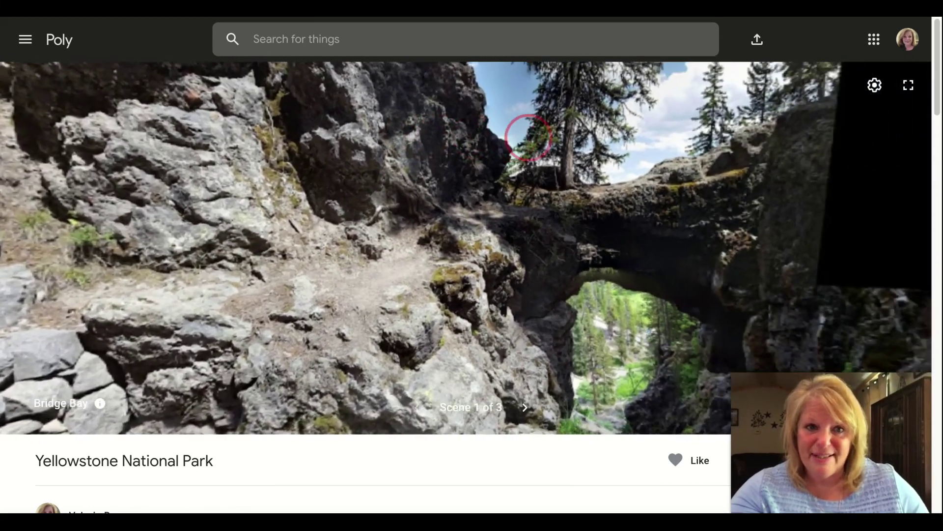
drag(684, 164, 573, 158)
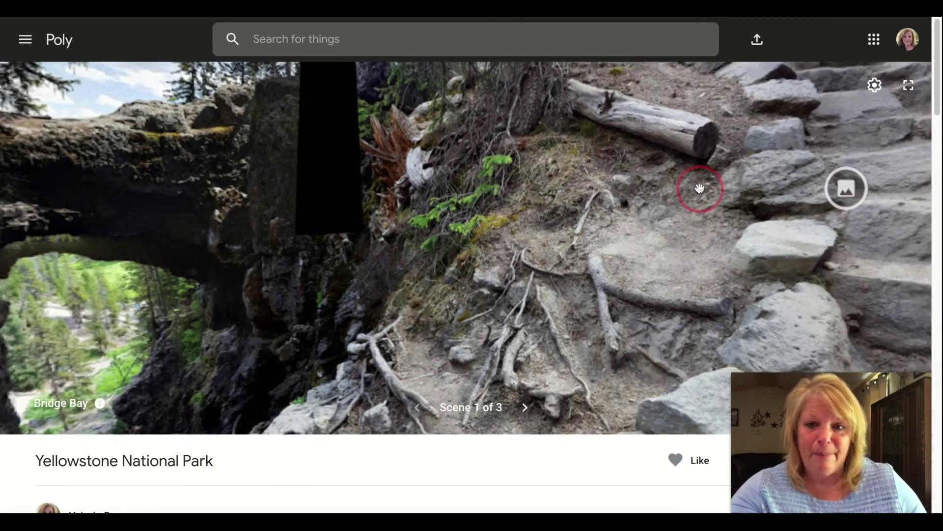
drag(701, 185, 596, 184)
drag(528, 197, 652, 188)
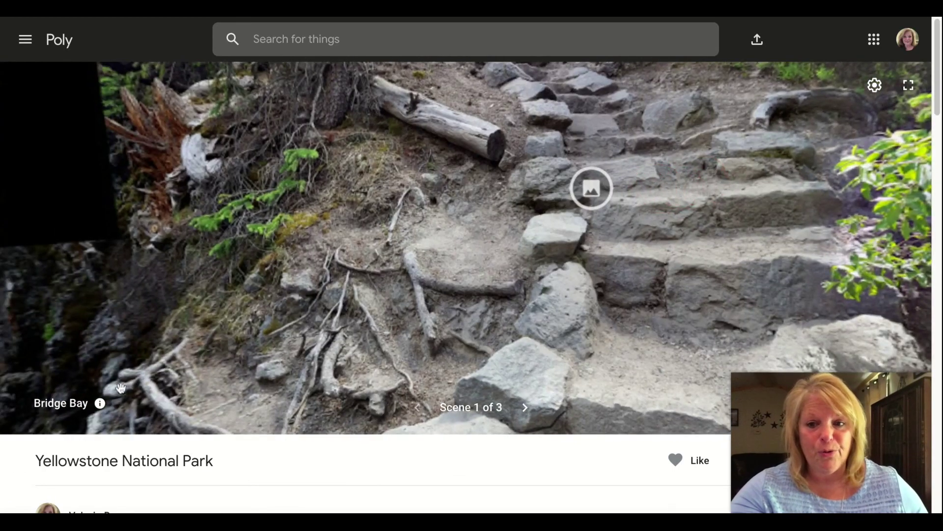
Step: View the Bridge Bay details, stairway photo and Untitled point of interest, then advance to Old Faithful
click(100, 403)
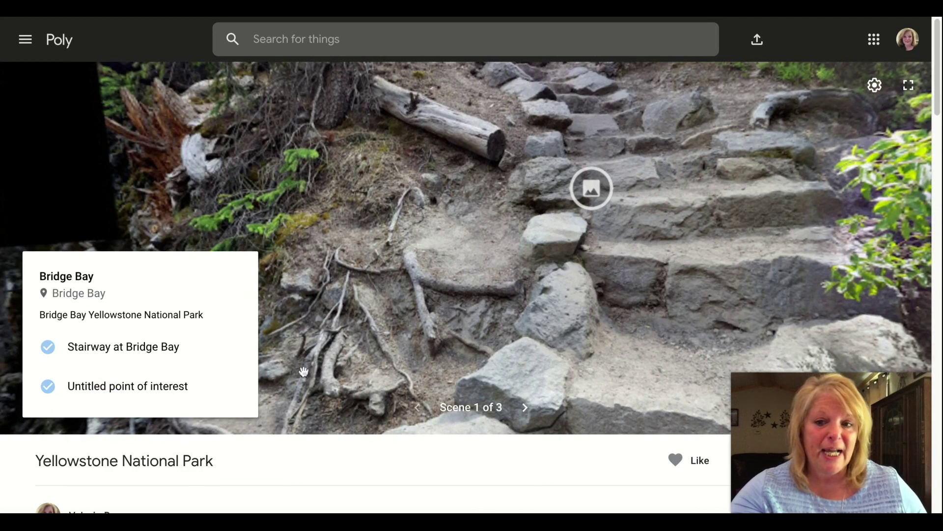
drag(575, 322, 529, 326)
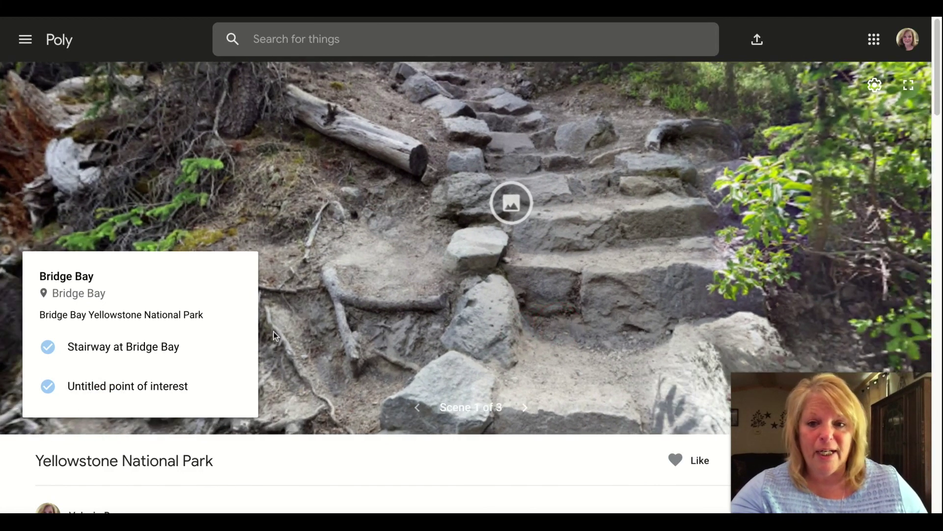
click(511, 203)
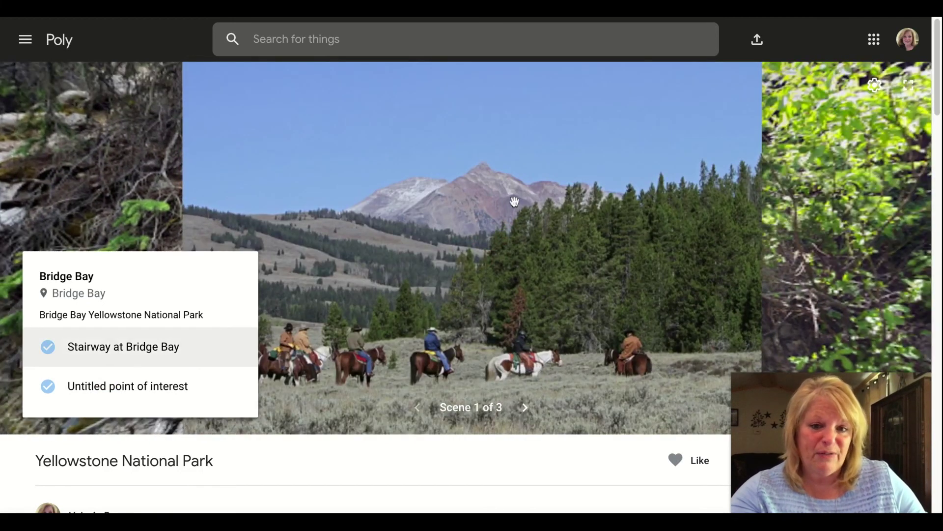
click(169, 387)
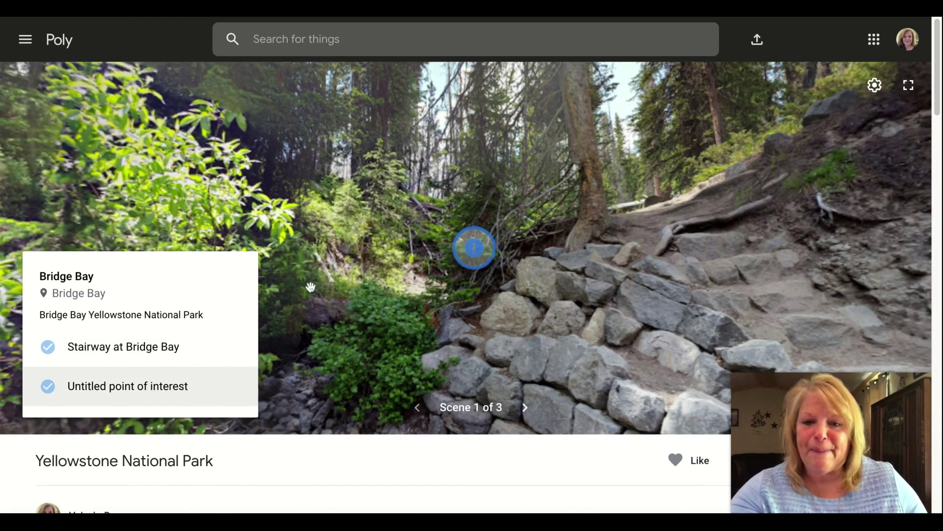
click(525, 408)
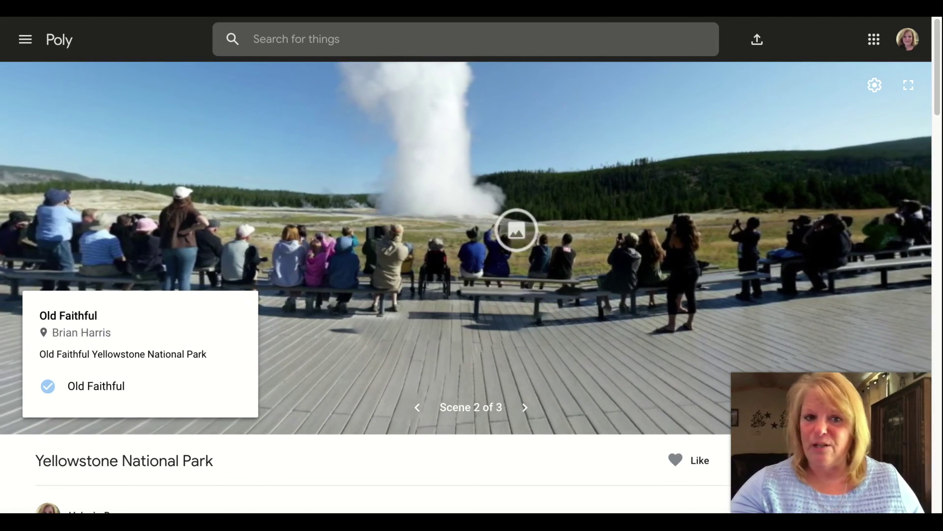
Step: Turn tour narration on and look around the Old Faithful geyser scene
click(875, 86)
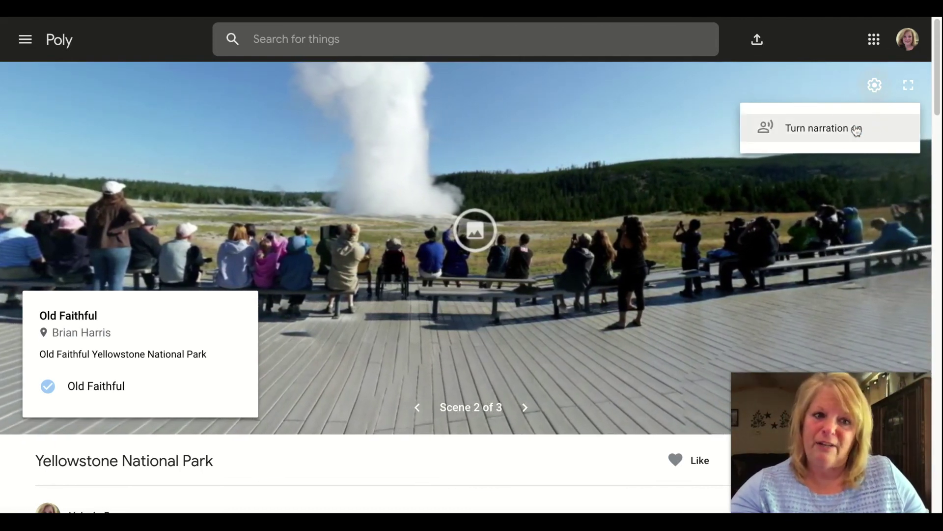
click(855, 129)
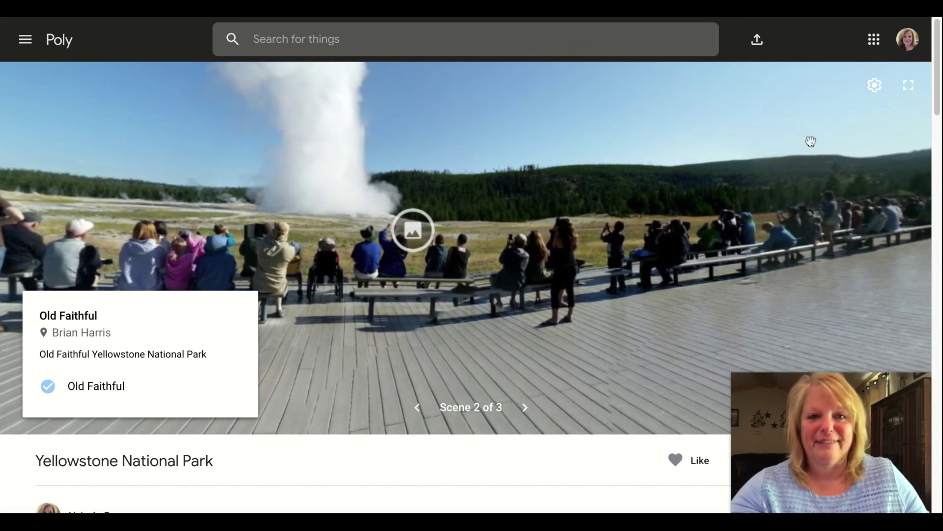
click(520, 212)
drag(520, 212, 601, 208)
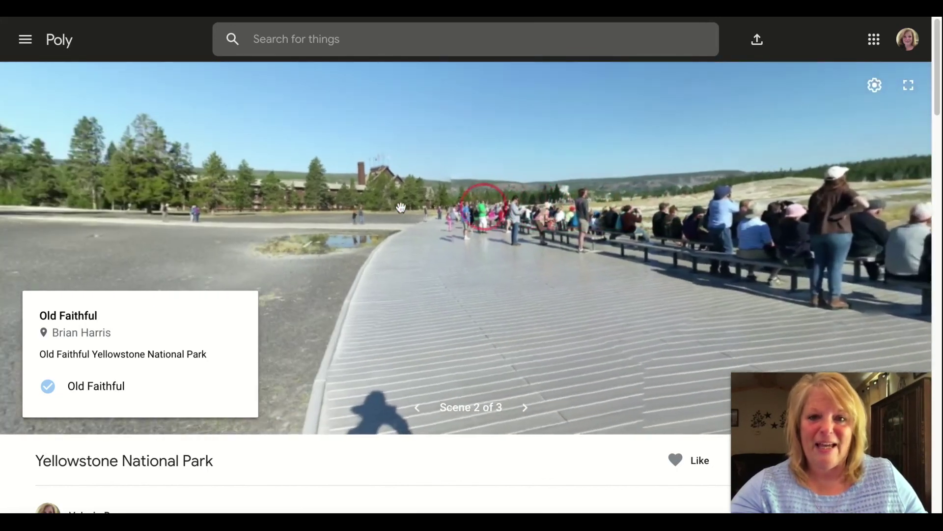
drag(401, 208, 591, 209)
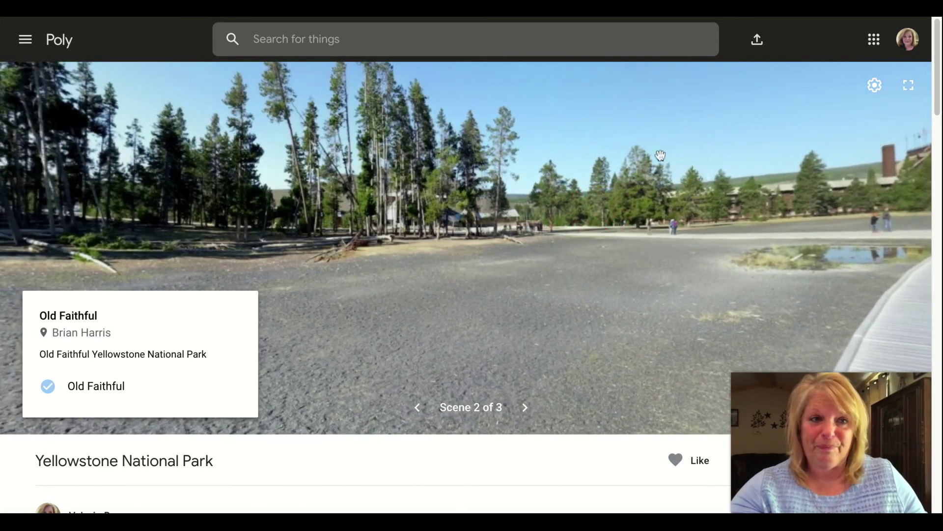
click(875, 85)
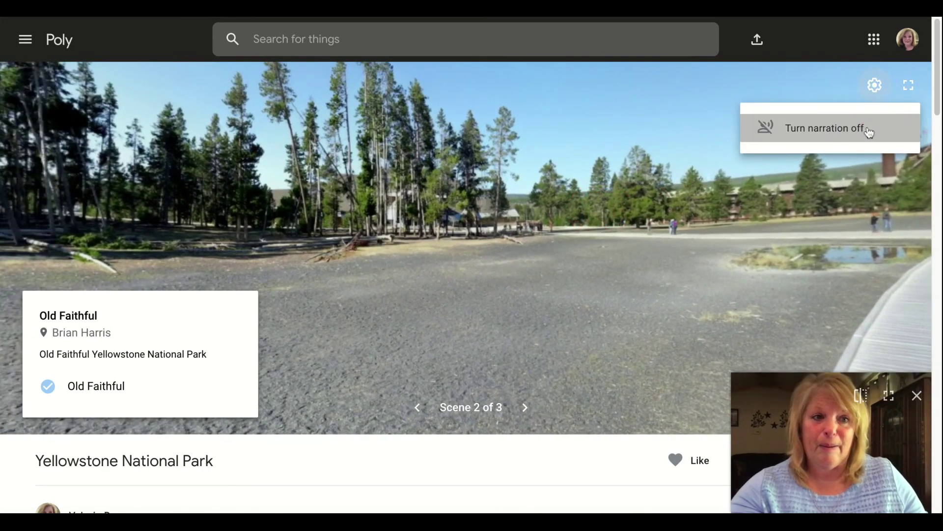
click(868, 131)
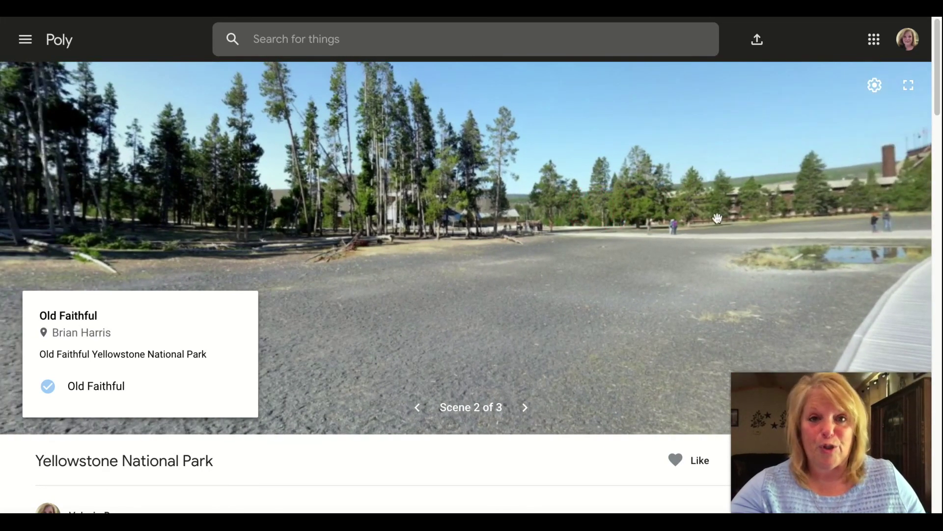
Step: Advance to Yellowstone North Entrance and view the Buffalo point's bison herd photo
click(526, 407)
click(395, 233)
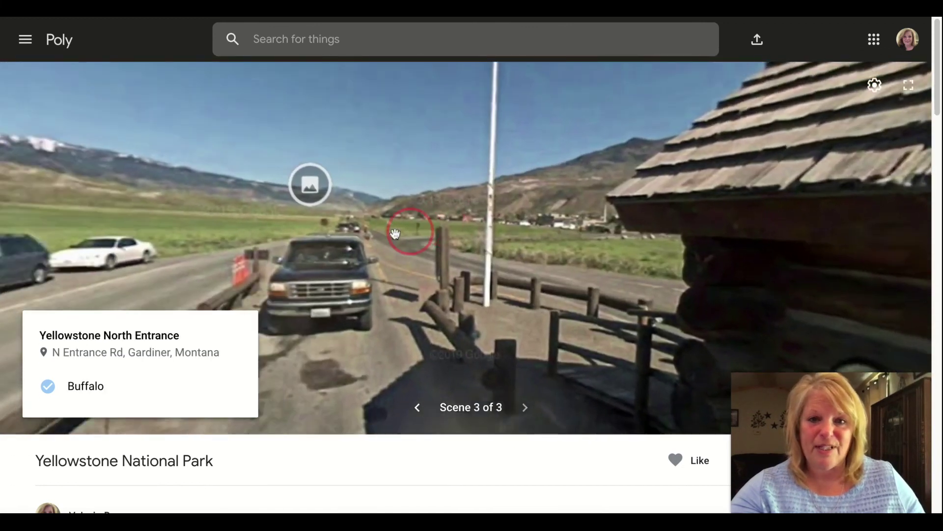
drag(394, 233, 456, 227)
click(563, 184)
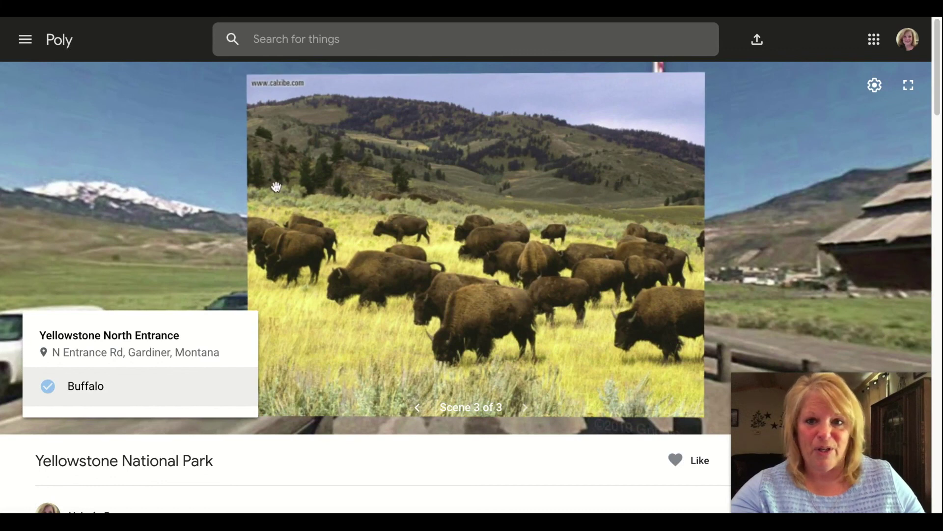
click(186, 186)
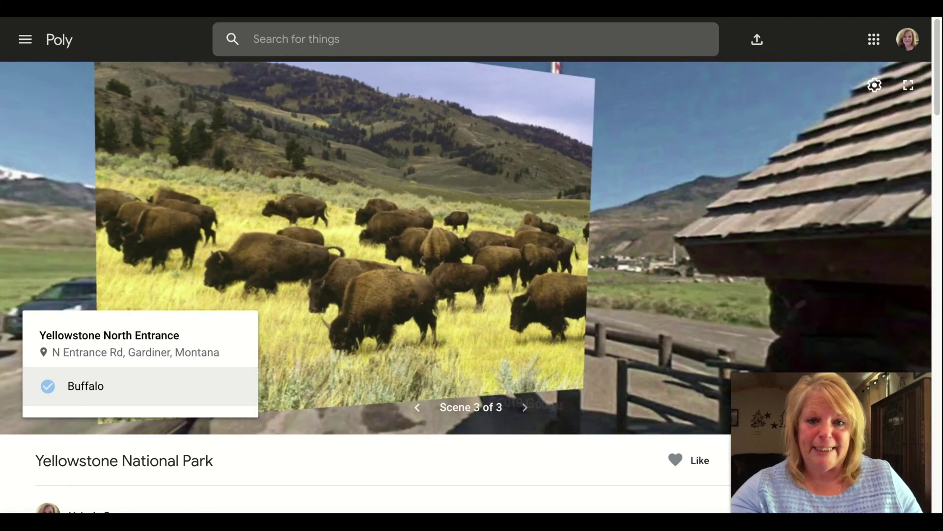
click(636, 273)
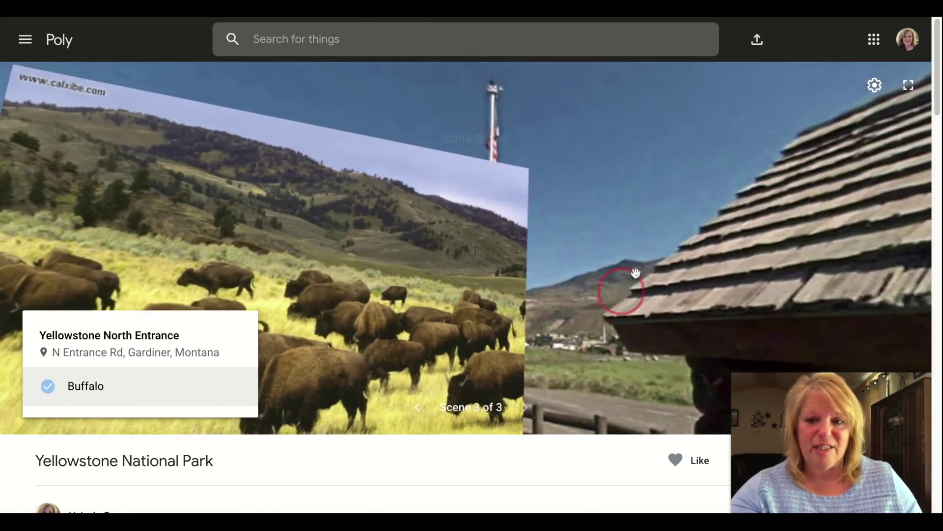